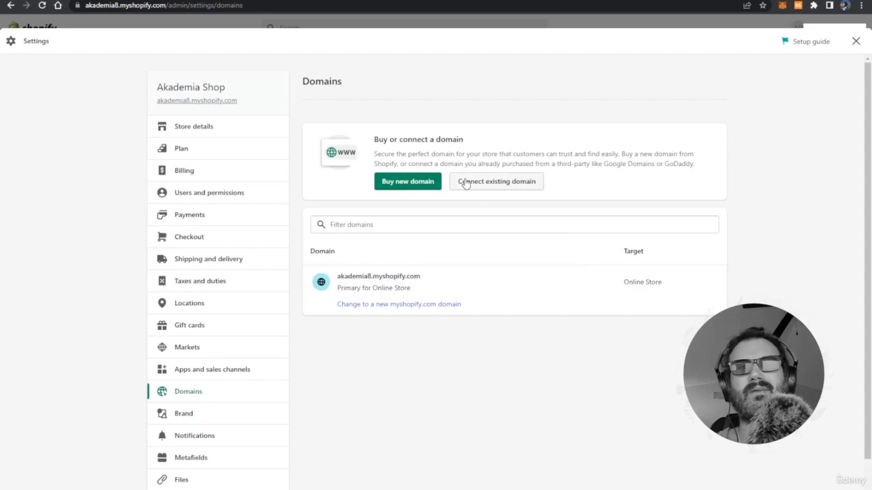
# - Start buying a new domain and search for the availability of Akademia.com
pyautogui.click(422, 189)
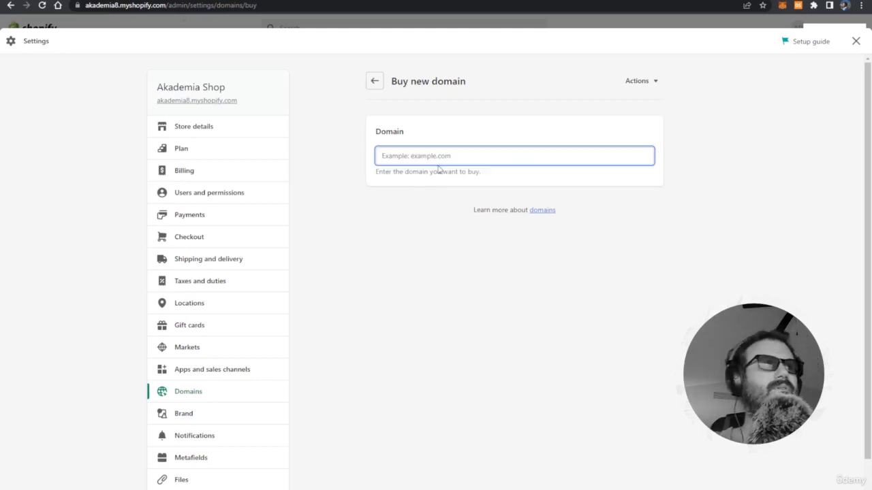
pyautogui.click(175, 85)
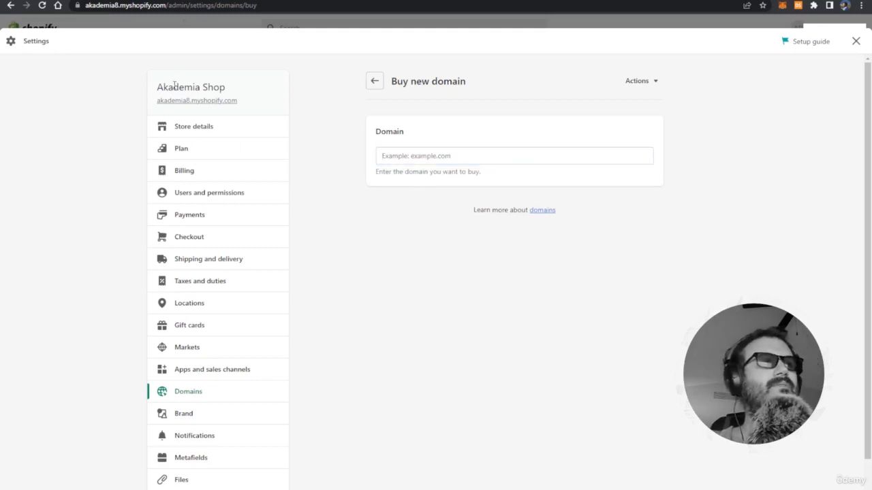
pyautogui.doubleClick(175, 85)
pyautogui.hotkey('ctrl', 'c')
pyautogui.click(400, 154)
pyautogui.hotkey('ctrl', 'v')
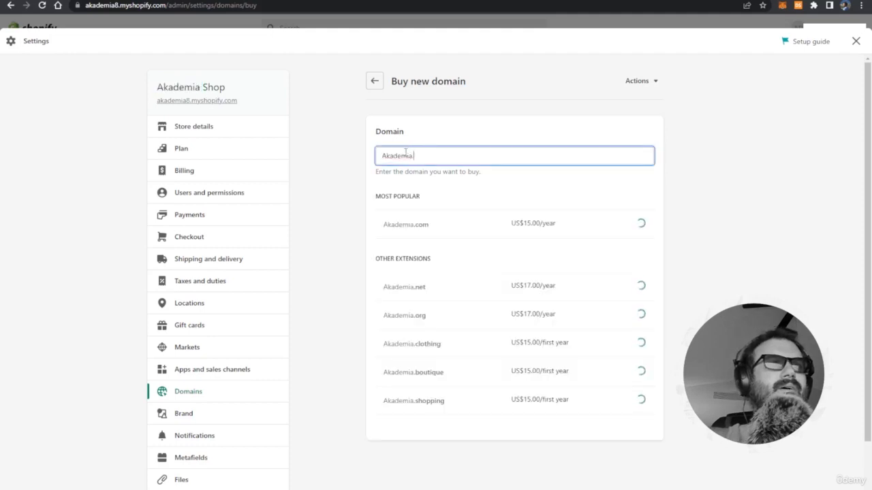
pyautogui.write('.com')
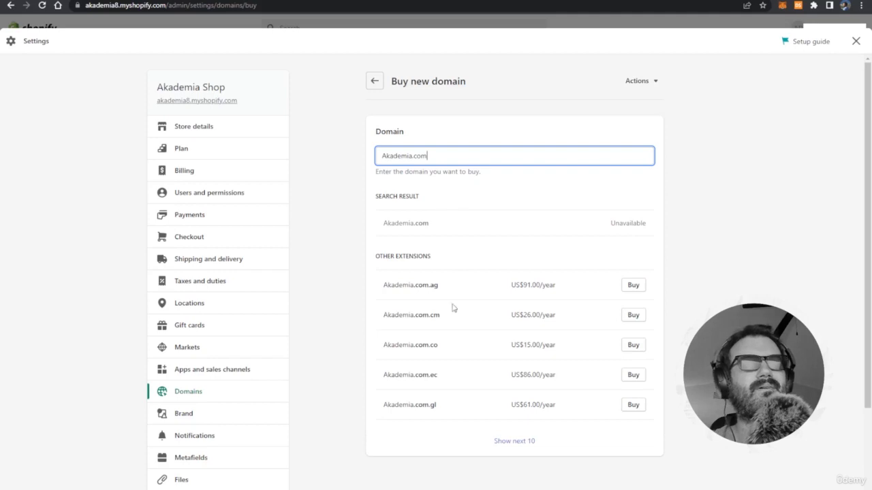
# - Change the domain search to Akademiashop.com and buy that domain with yearly auto-renewal
pyautogui.click(412, 156)
pyautogui.write('shop')
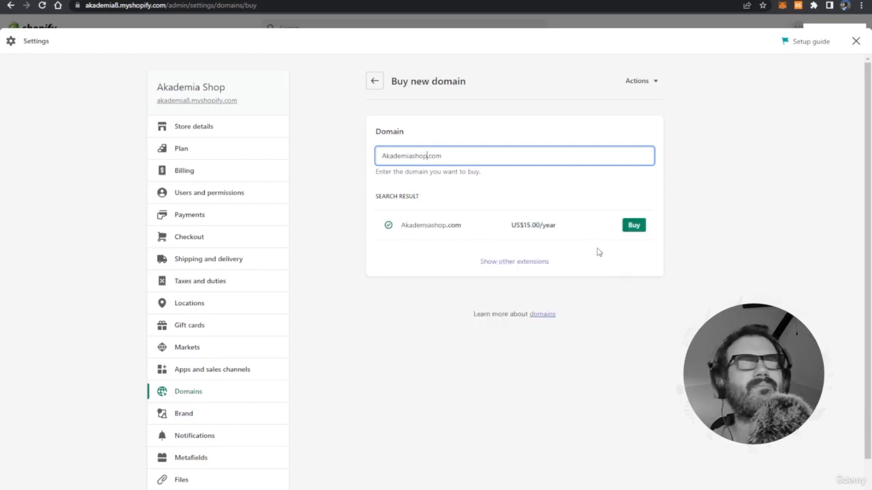
pyautogui.click(631, 227)
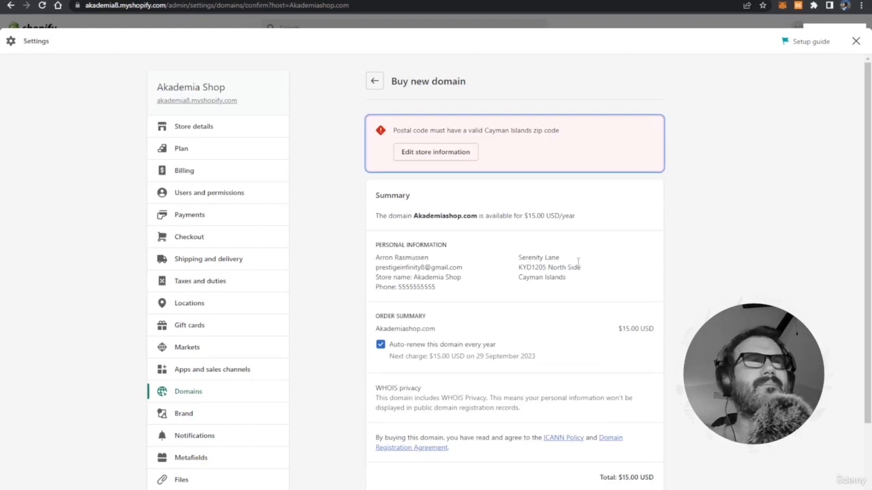
pyautogui.scroll(-2, 592, 327)
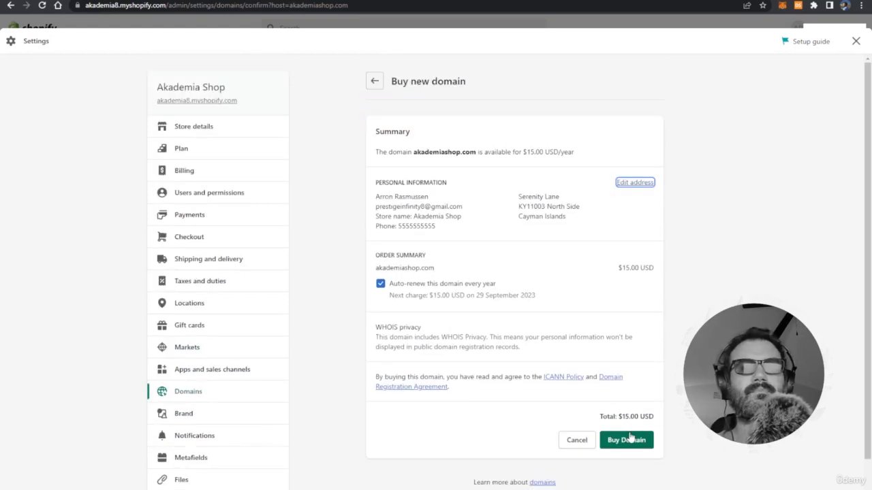
pyautogui.click(628, 441)
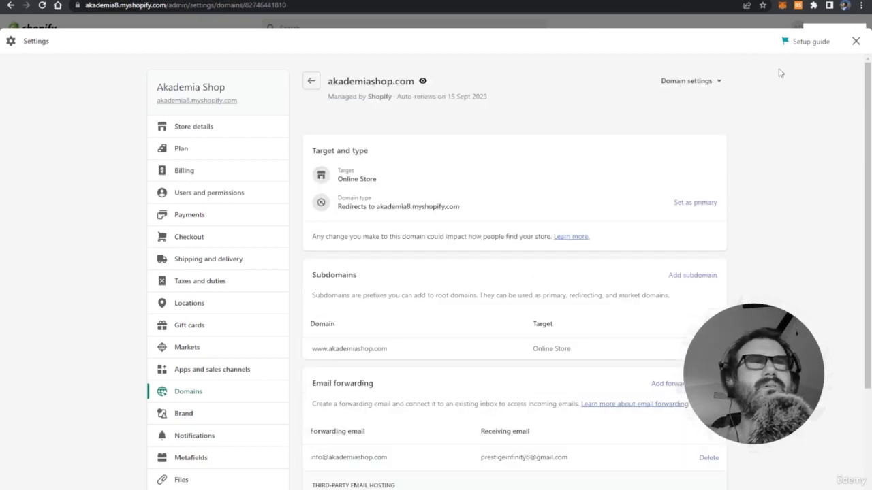
# - Set akademiashop.com as the primary domain for the Online Store and return to the domains list
pyautogui.scroll(-2, 598, 251)
pyautogui.scroll(2, 265, 308)
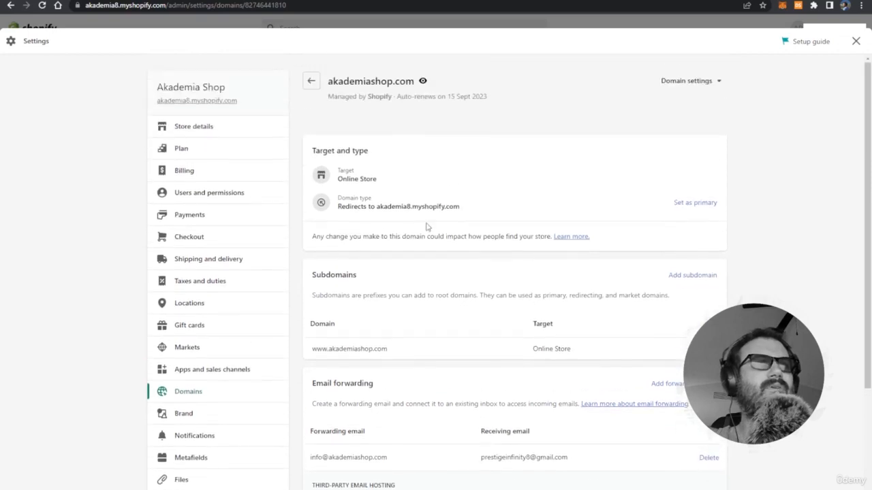
pyautogui.click(313, 82)
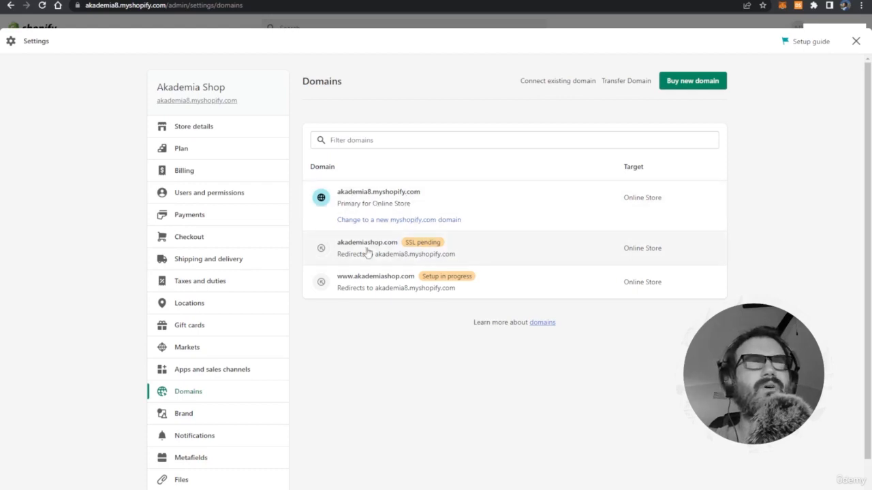
pyautogui.click(542, 255)
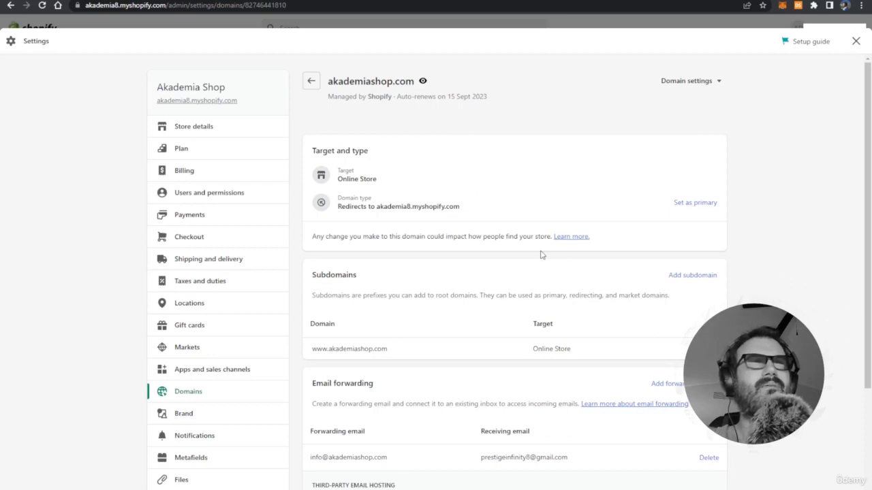
pyautogui.click(697, 204)
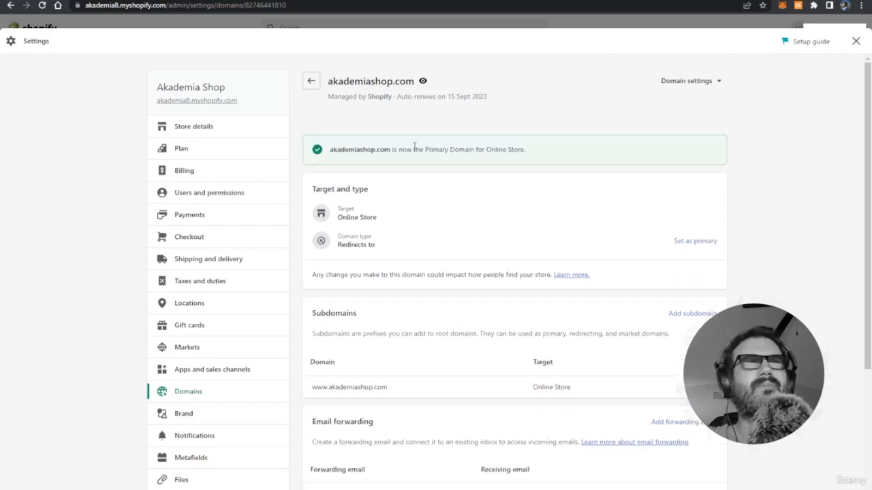
pyautogui.doubleClick(354, 151)
pyautogui.doubleClick(383, 150)
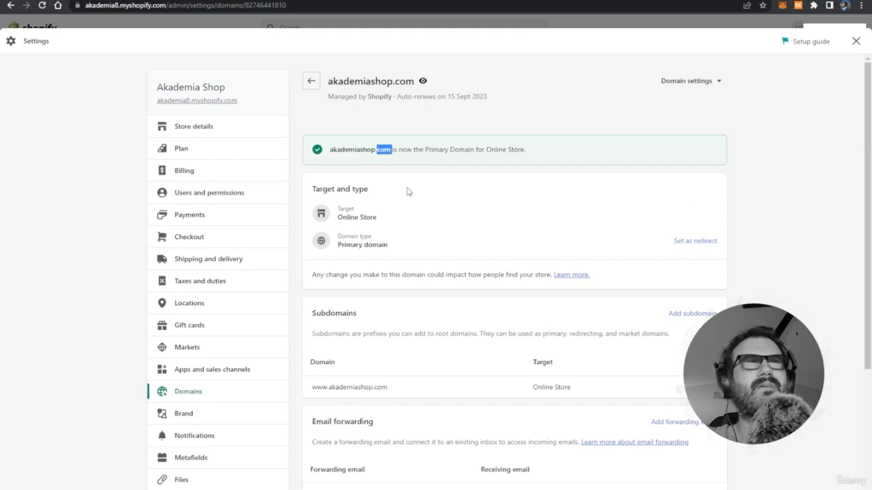
pyautogui.click(309, 82)
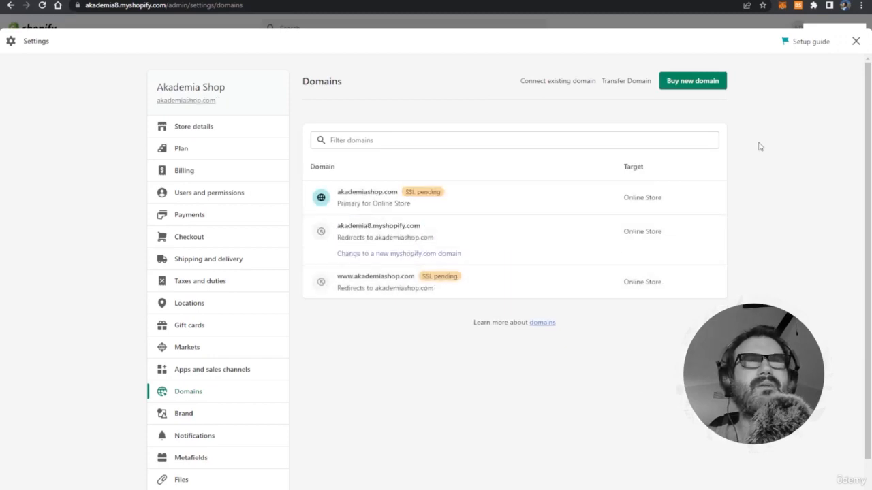
# - Close the settings and view the live online store's home page
pyautogui.click(856, 41)
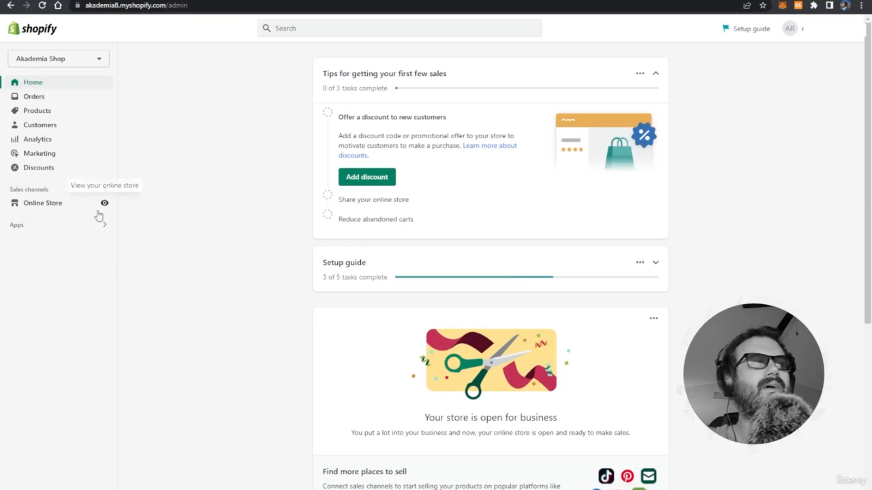
pyautogui.click(105, 204)
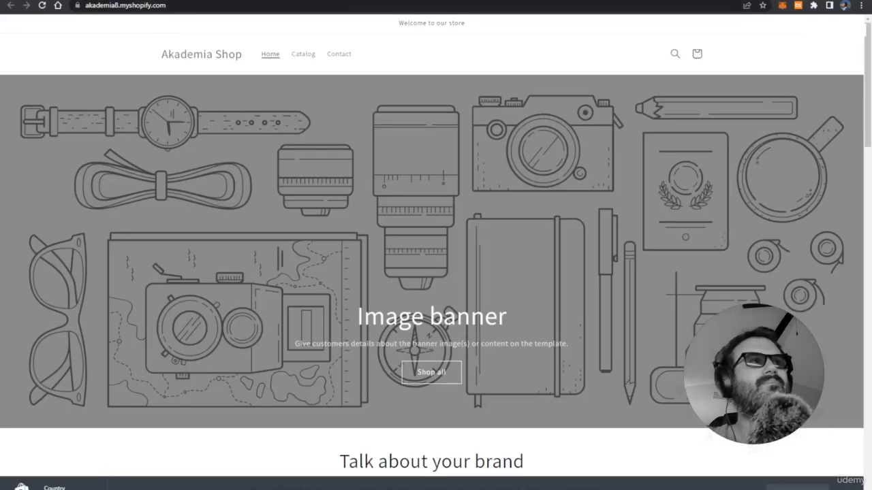
pyautogui.click(151, 0)
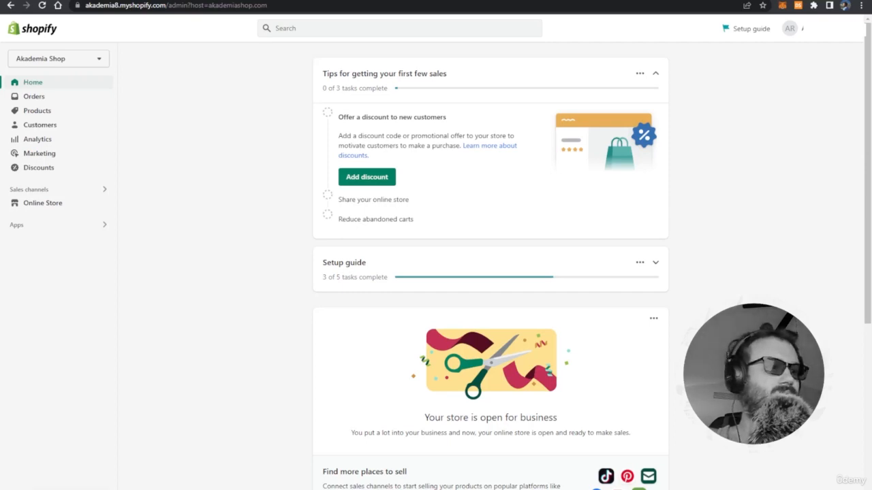
# - Open the General shipping profile in the shipping and delivery settings and delete its Domestic zone for the Cayman Islands
pyautogui.click(35, 487)
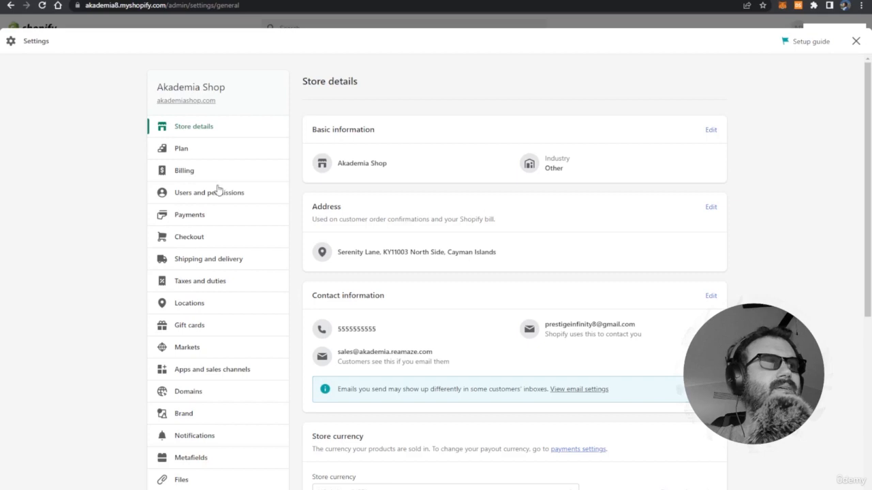
pyautogui.click(210, 264)
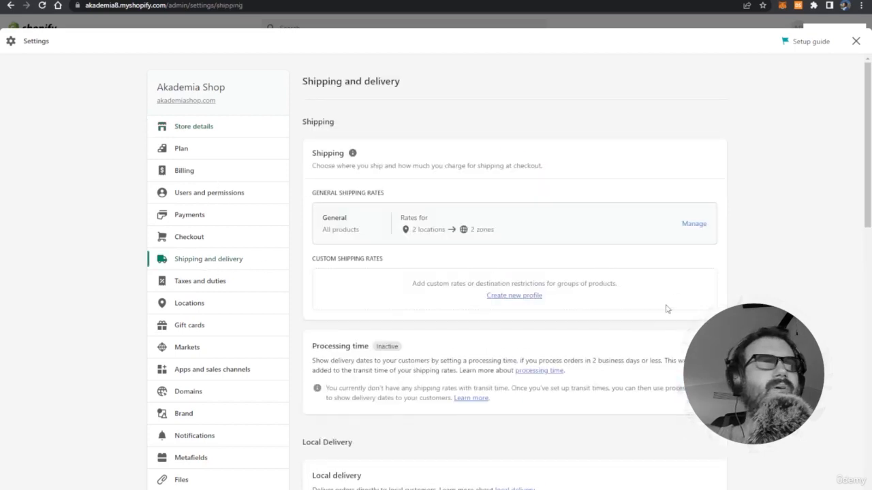
pyautogui.click(690, 225)
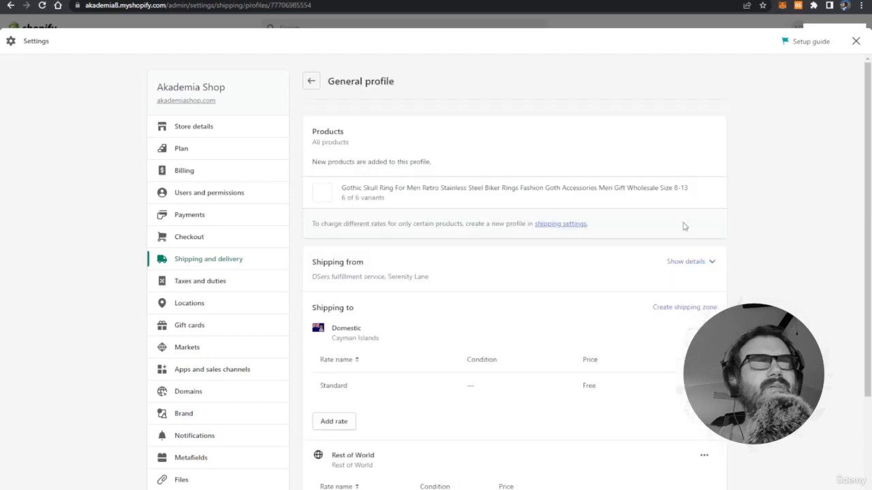
pyautogui.scroll(-3, 681, 243)
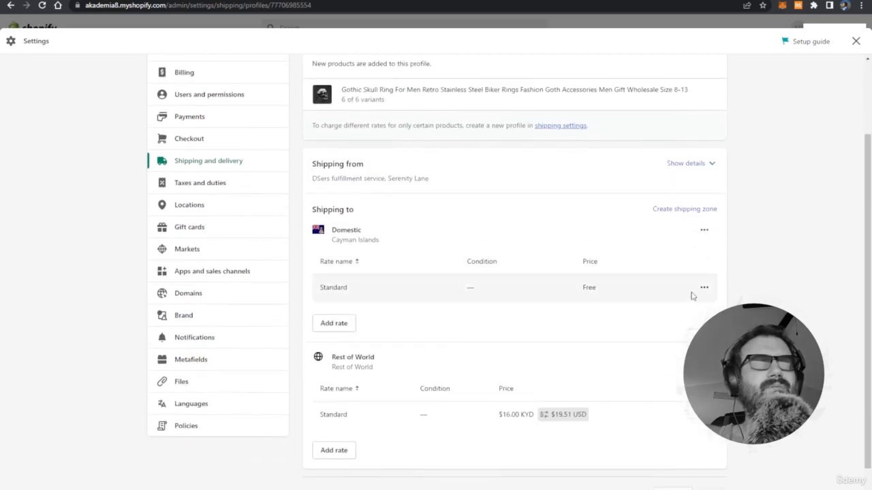
pyautogui.click(704, 230)
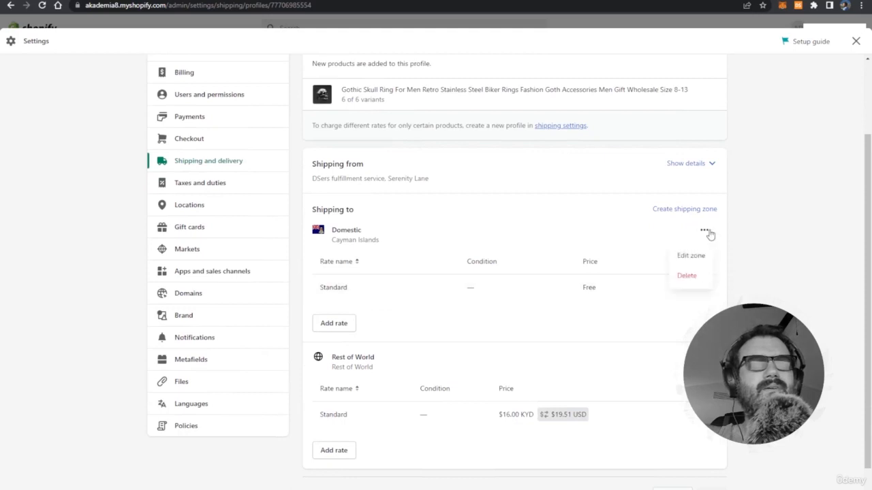
pyautogui.click(695, 277)
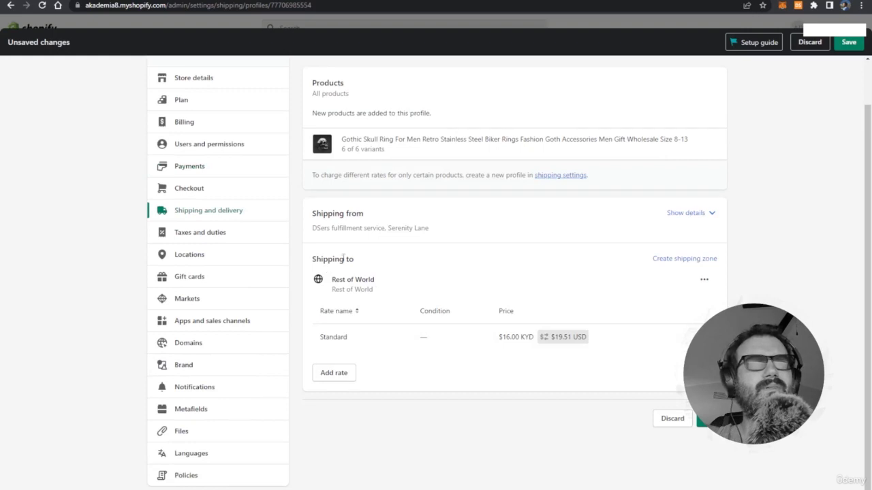
# - Rename the Rest of World zone's Standard rate to "Worldwide Lowest Rate Shipping (7-21 days)"
pyautogui.scroll(1, 417, 304)
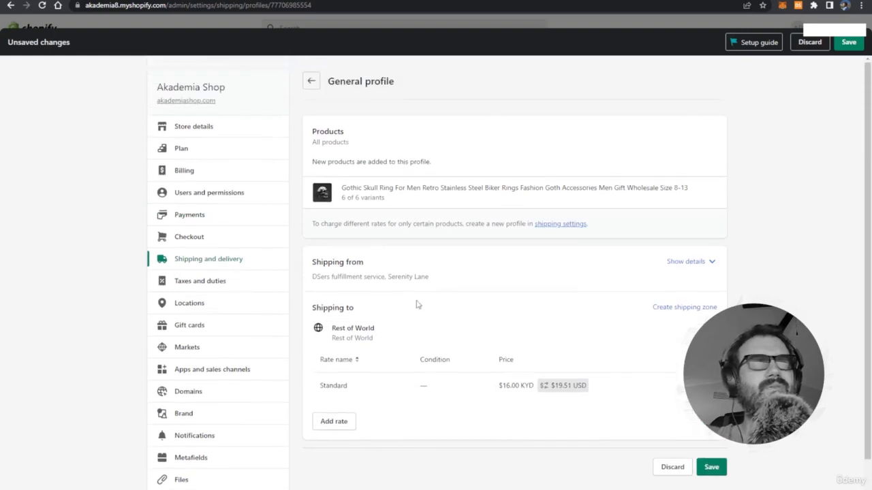
pyautogui.scroll(-1, 418, 304)
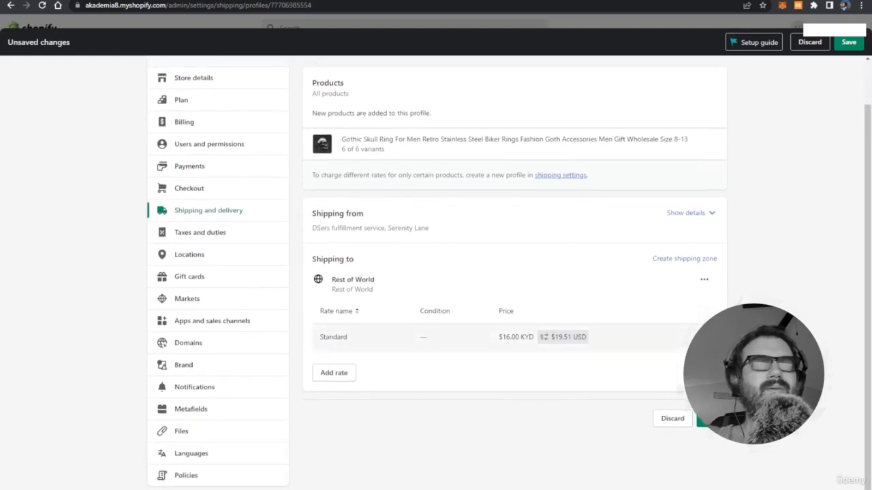
pyautogui.click(704, 337)
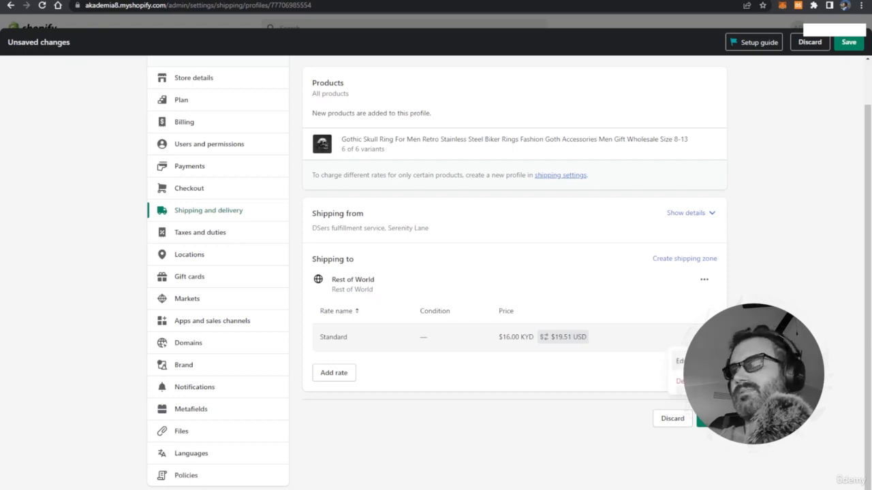
pyautogui.click(682, 361)
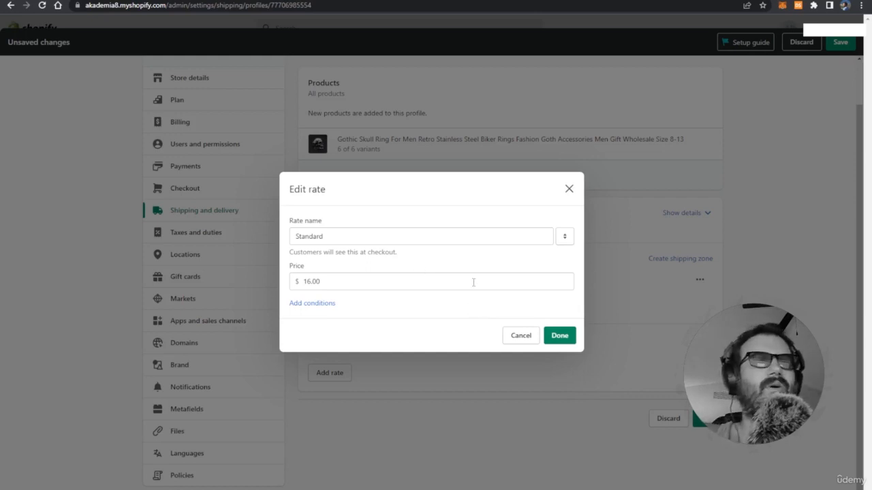
pyautogui.click(337, 233)
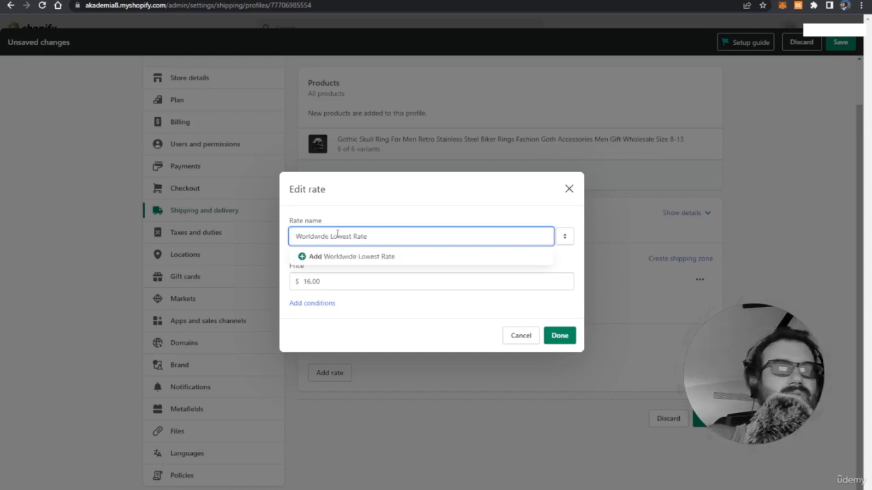
pyautogui.write('Shipping')
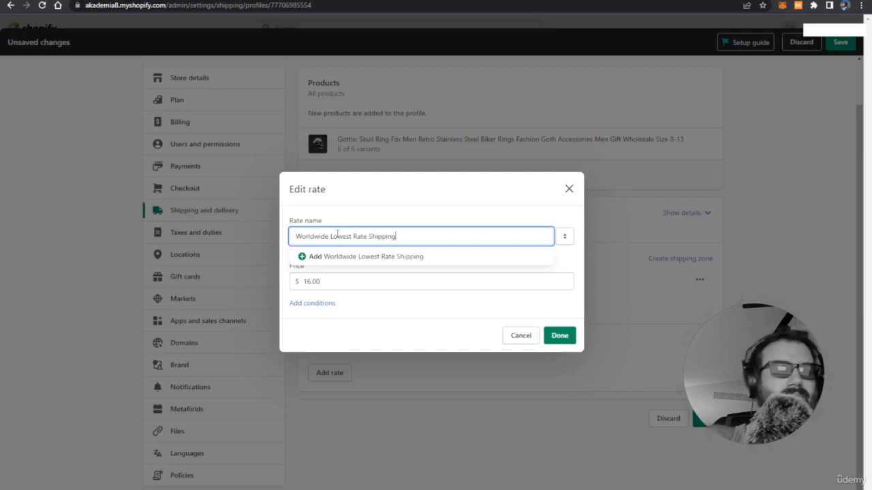
pyautogui.write(' (')
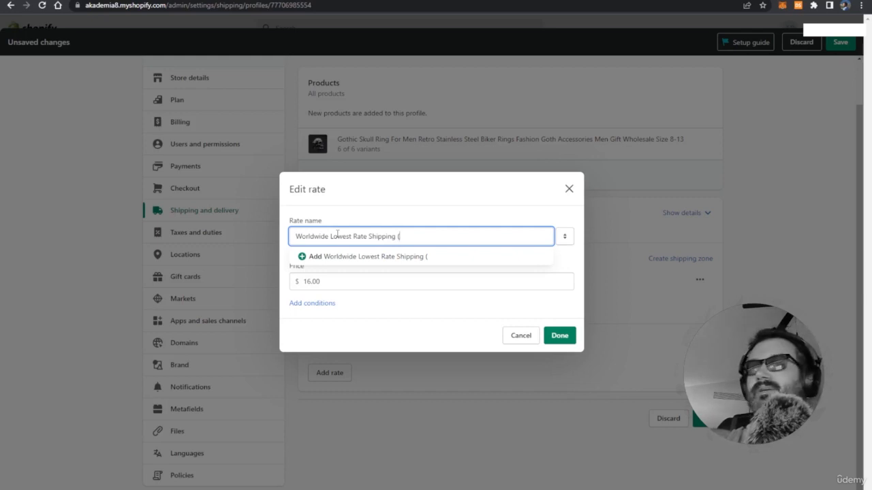
pyautogui.write('7')
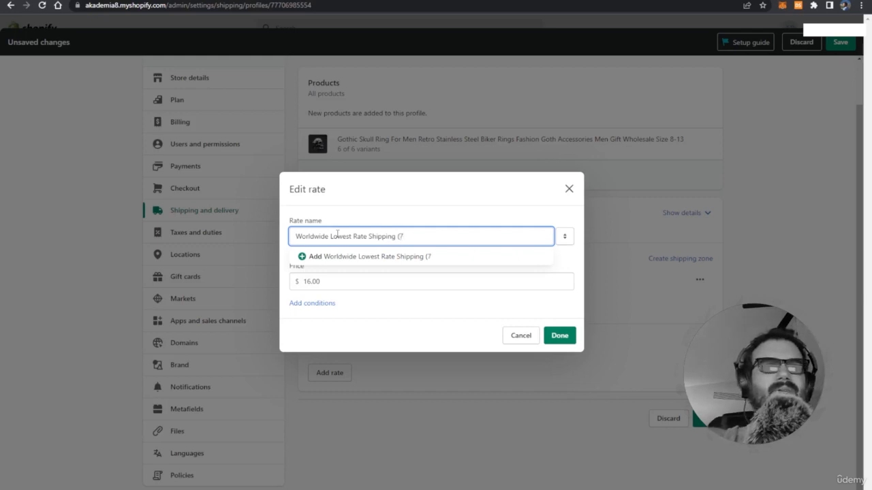
pyautogui.write('-21 day')
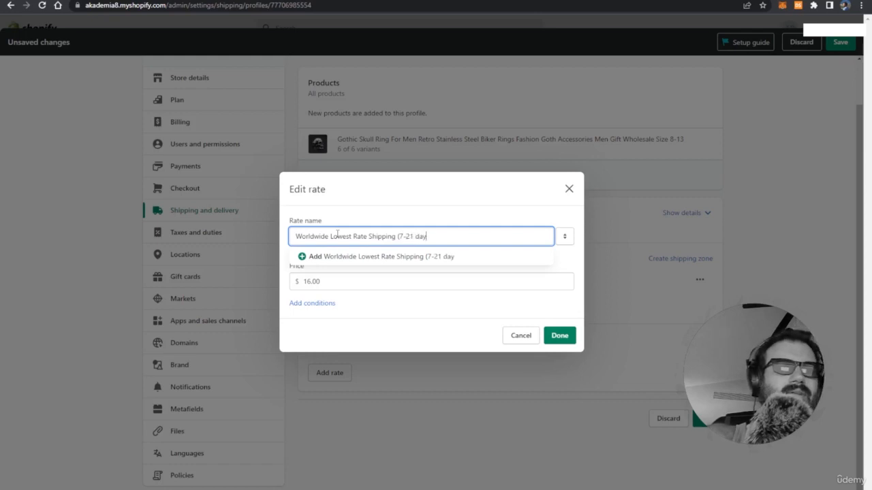
pyautogui.write('s)')
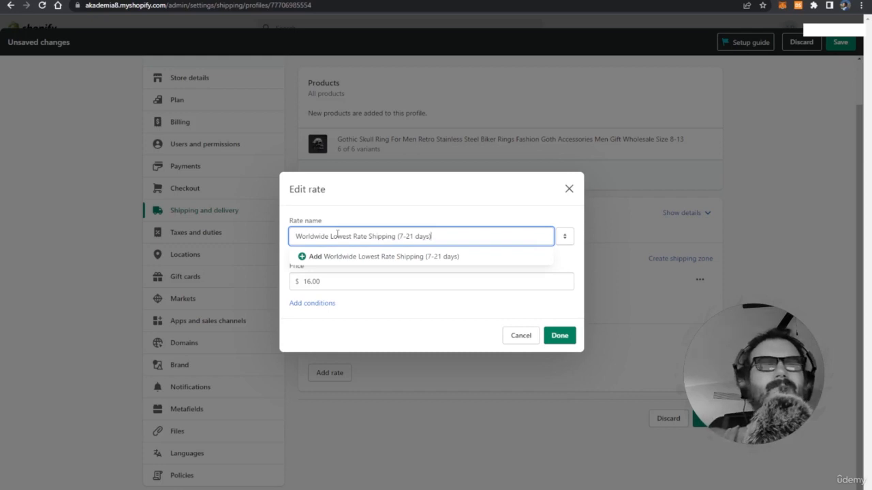
pyautogui.press('Left')
pyautogui.press('Left')
pyautogui.press('Left')
pyautogui.press('Left')
pyautogui.press('Left')
pyautogui.press('Left')
pyautogui.press('Left')
pyautogui.press('Left')
pyautogui.press('Left')
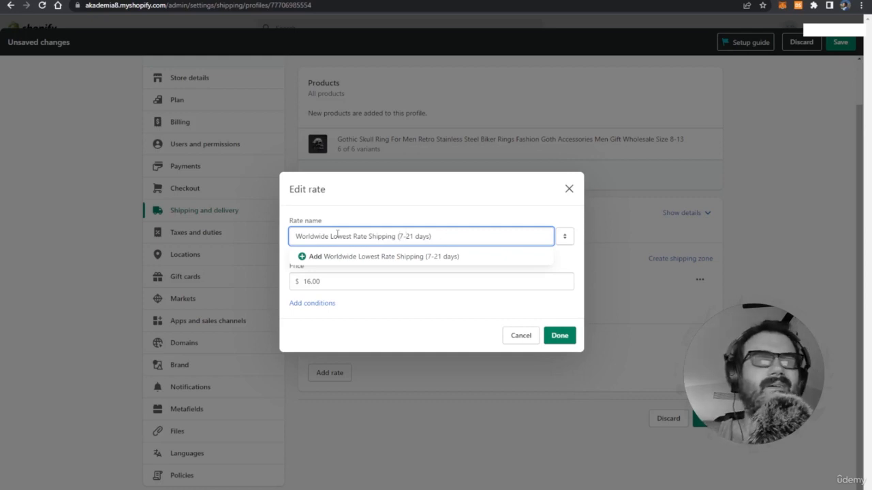
pyautogui.click(392, 331)
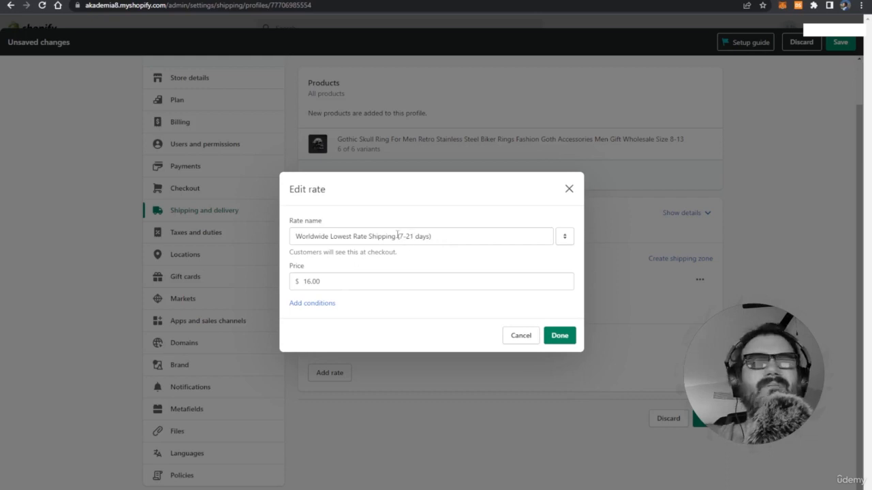
pyautogui.moveTo(400, 236); pyautogui.dragTo(414, 236)
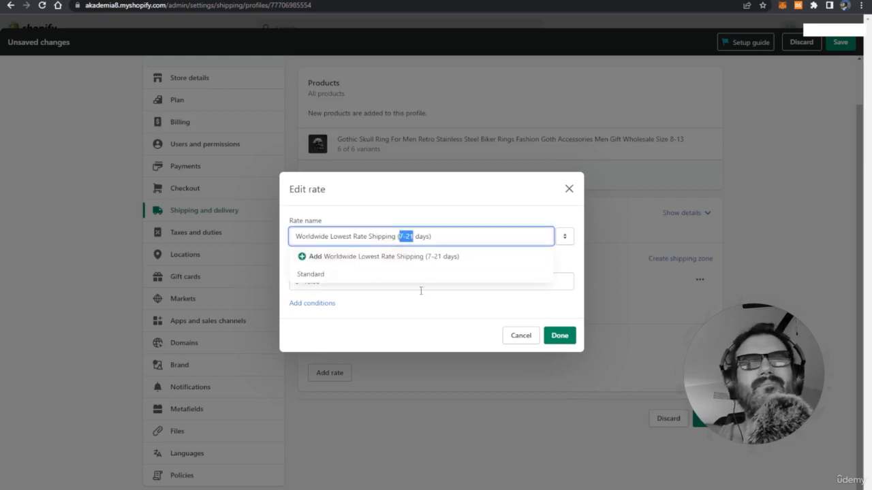
pyautogui.click(411, 317)
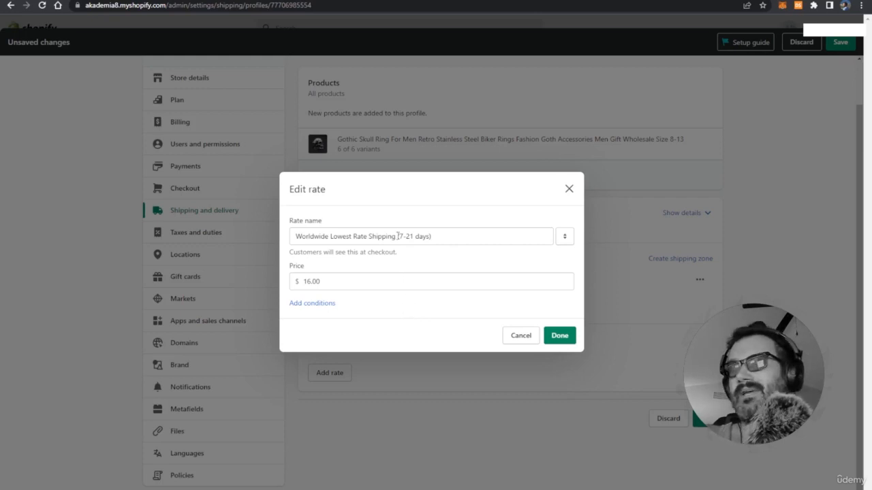
pyautogui.moveTo(455, 237); pyautogui.dragTo(406, 236)
pyautogui.click(409, 344)
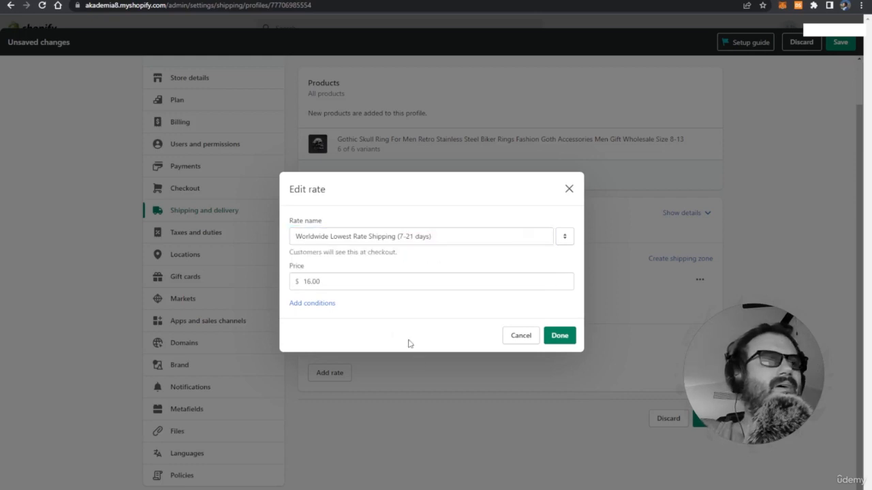
# - Set the price of the Worldwide Lowest Rate Shipping rate to 2.98 and confirm the rate
pyautogui.moveTo(320, 281); pyautogui.dragTo(214, 235)
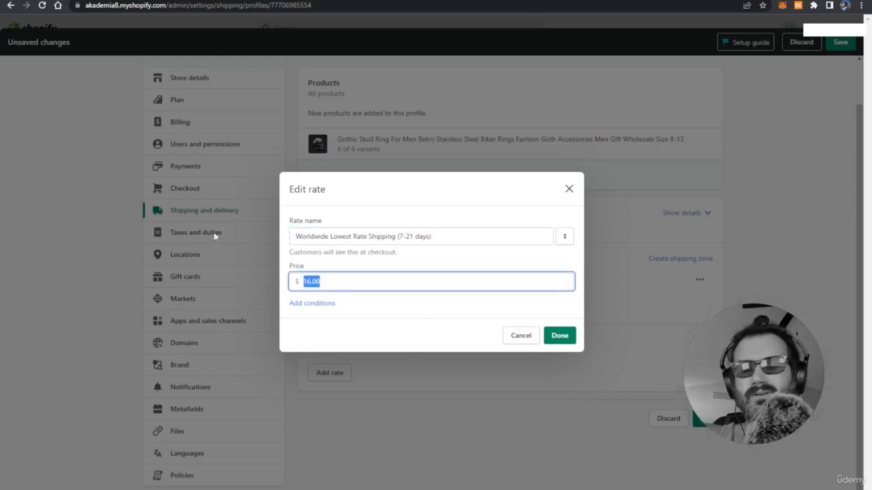
pyautogui.write('2')
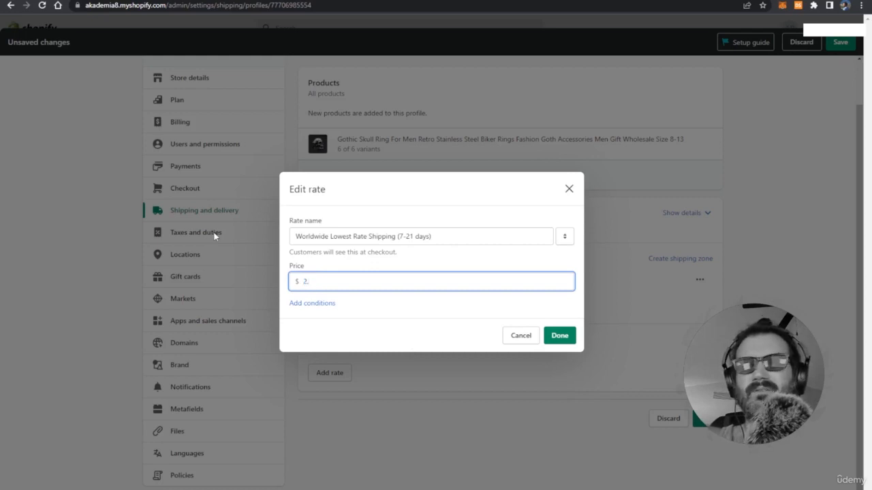
pyautogui.write('.9')
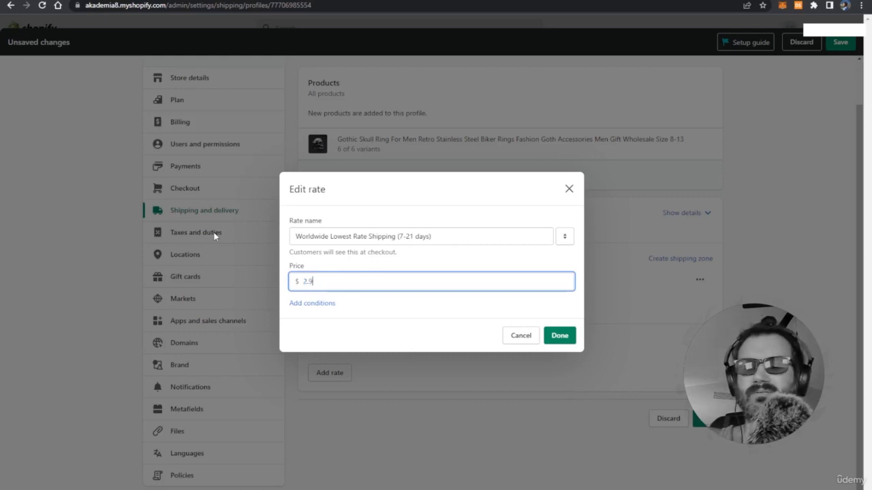
pyautogui.write('8')
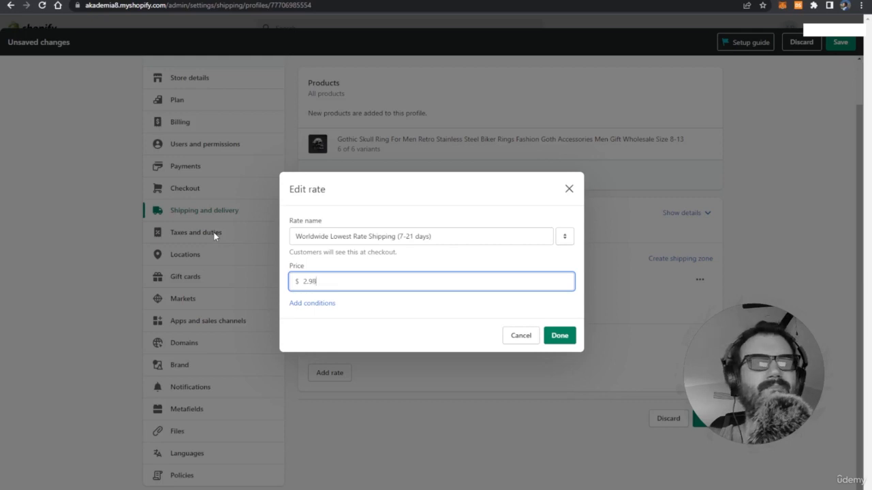
pyautogui.click(557, 336)
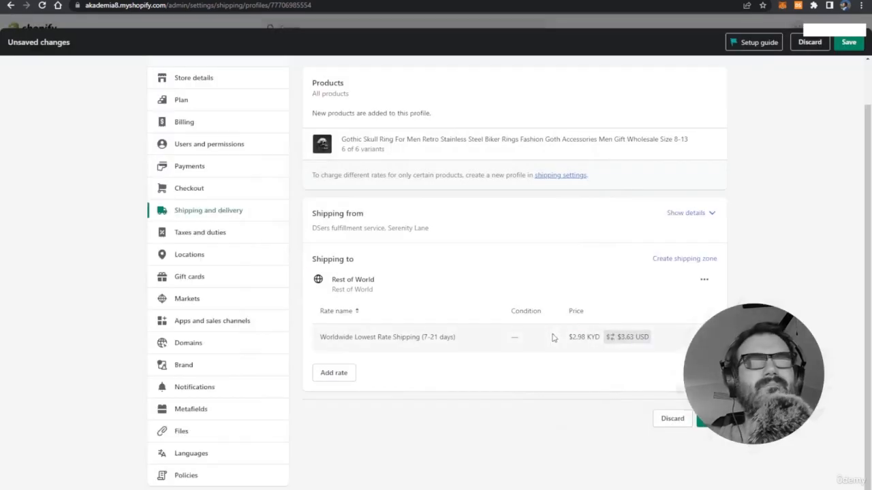
# - Add an item-weight condition with a maximum of 1 kg to the worldwide rate and save the shipping profile
pyautogui.click(696, 336)
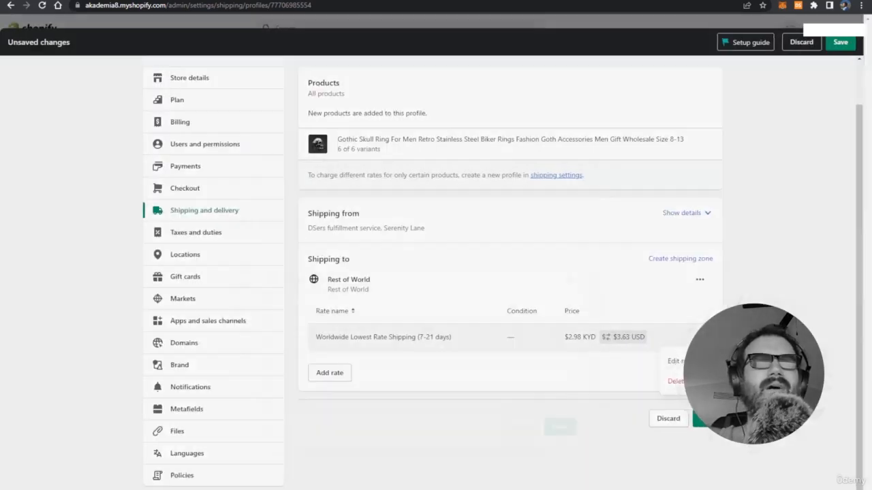
pyautogui.click(678, 359)
pyautogui.click(313, 304)
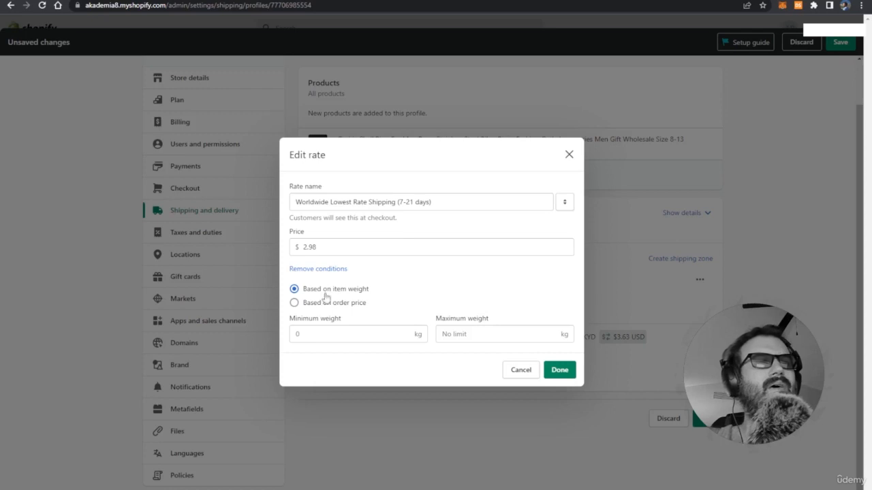
pyautogui.click(329, 333)
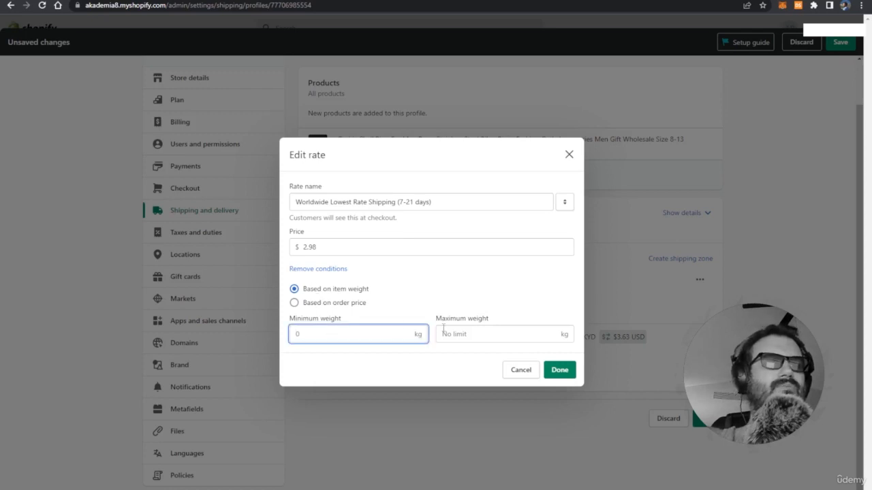
pyautogui.click(443, 334)
pyautogui.write('1')
pyautogui.click(361, 333)
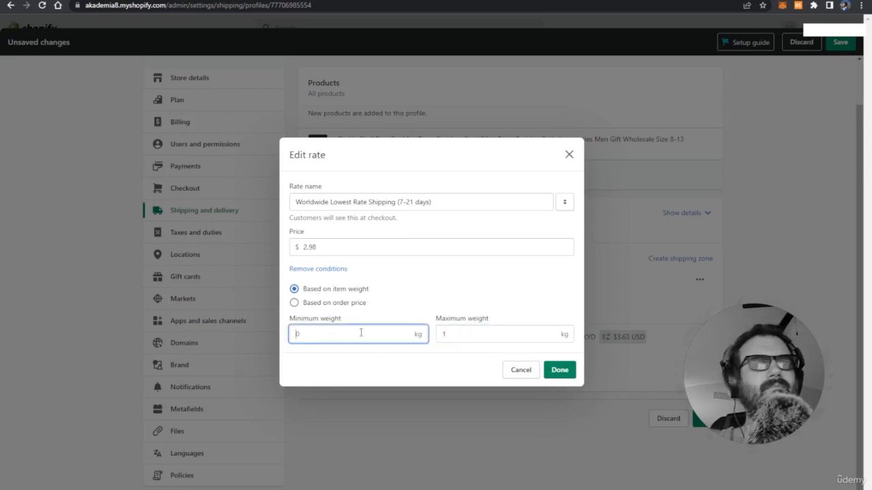
pyautogui.click(557, 377)
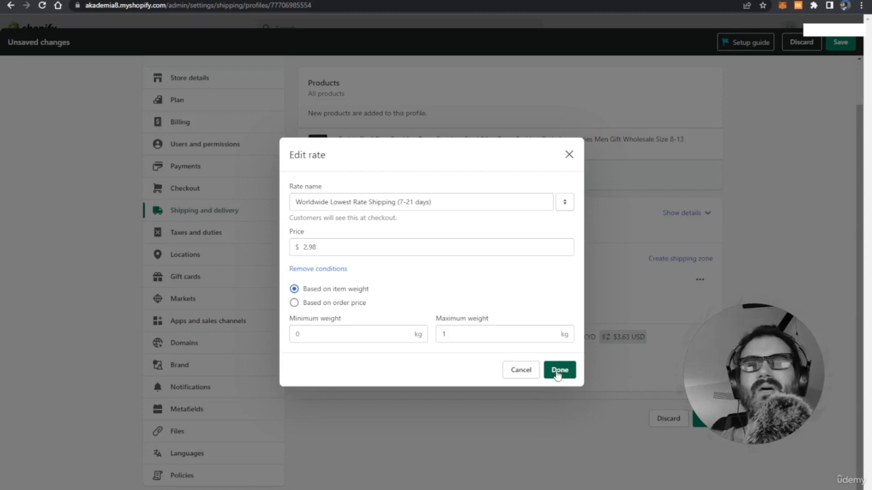
pyautogui.click(557, 372)
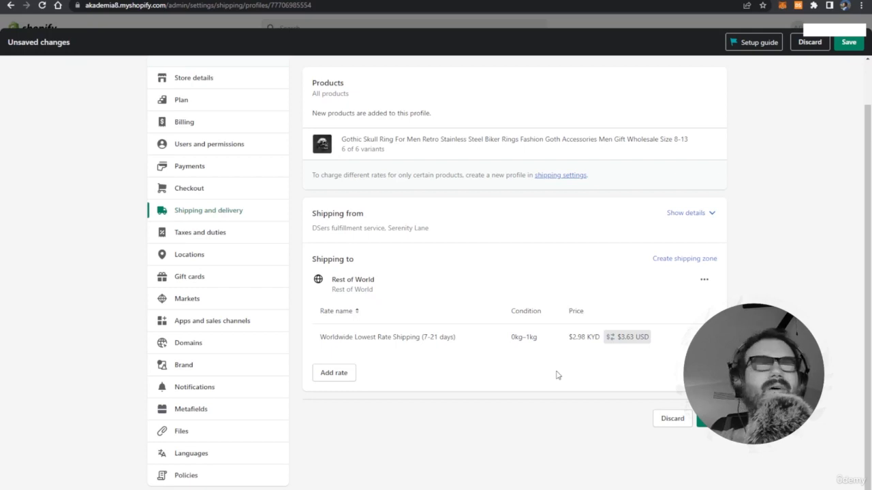
pyautogui.click(697, 416)
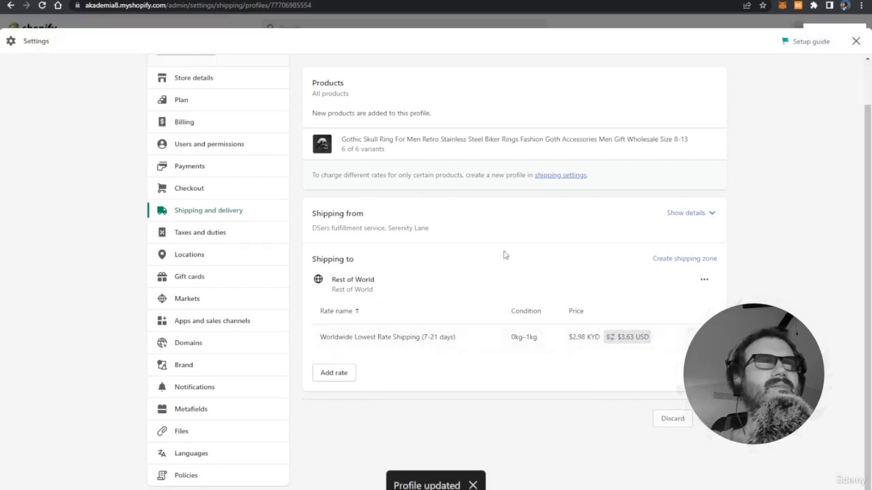
# - Close the settings and open the Gothic Skull Ring product's White / CN / 8 variant for editing
pyautogui.click(856, 41)
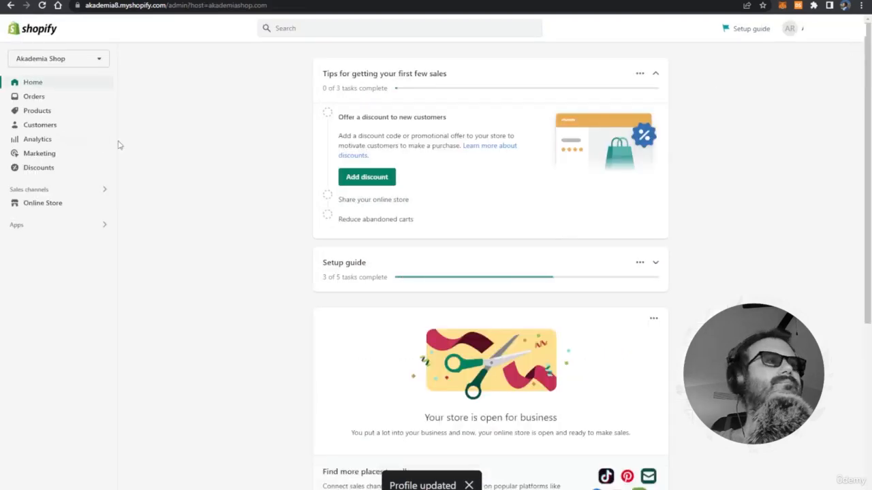
pyautogui.click(37, 110)
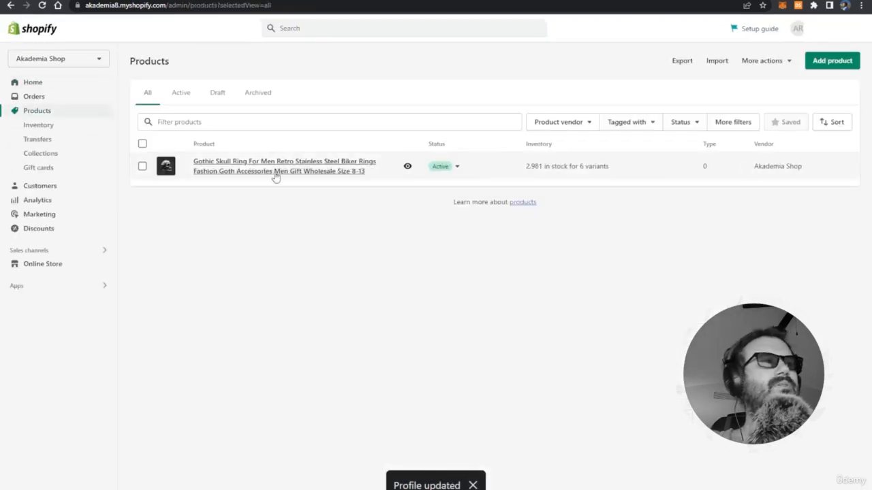
pyautogui.click(251, 170)
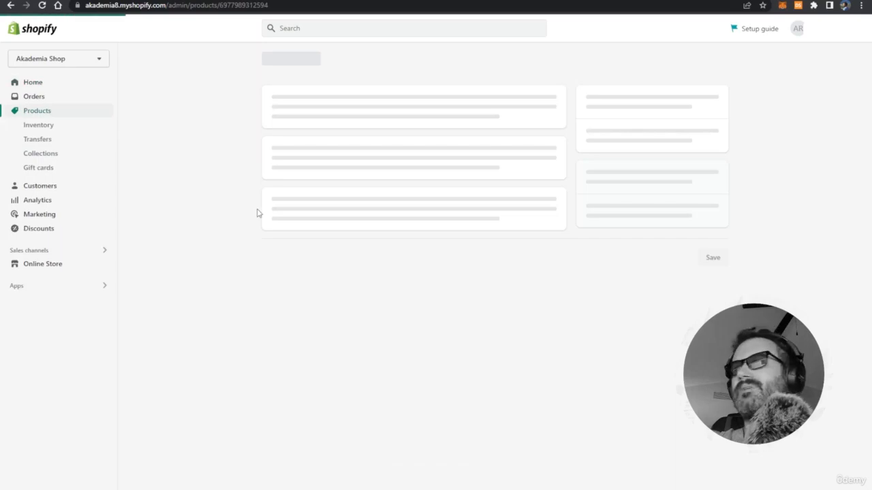
pyautogui.scroll(-3, 202, 300)
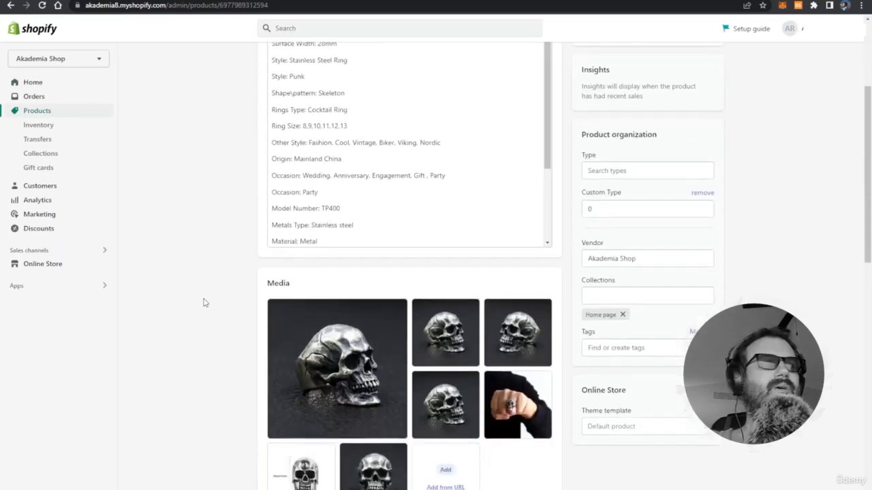
pyautogui.scroll(-10, 203, 303)
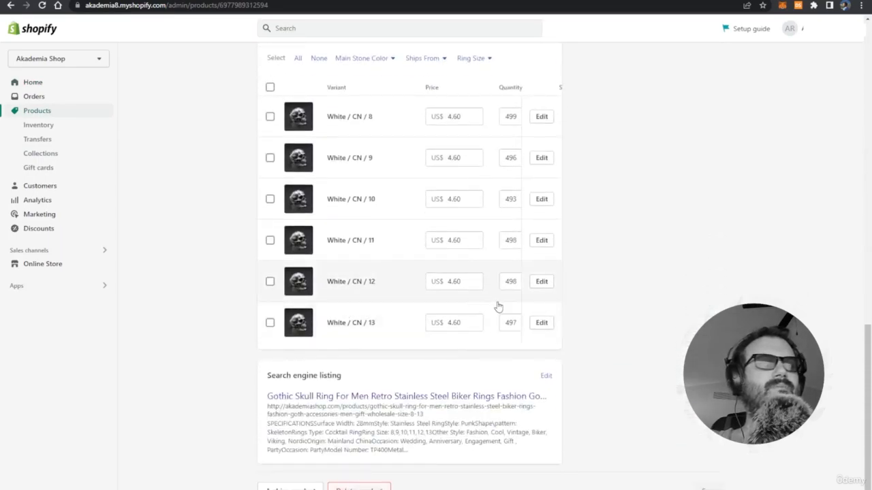
pyautogui.scroll(2, 498, 307)
pyautogui.click(543, 218)
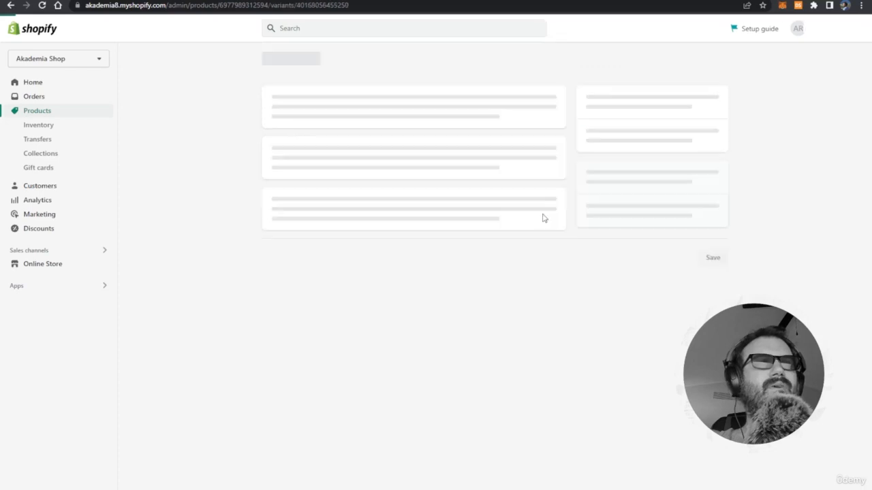
# - Set the shipping weight of the White / CN / 8 variant to 1 kg and save it
pyautogui.scroll(-1, 494, 310)
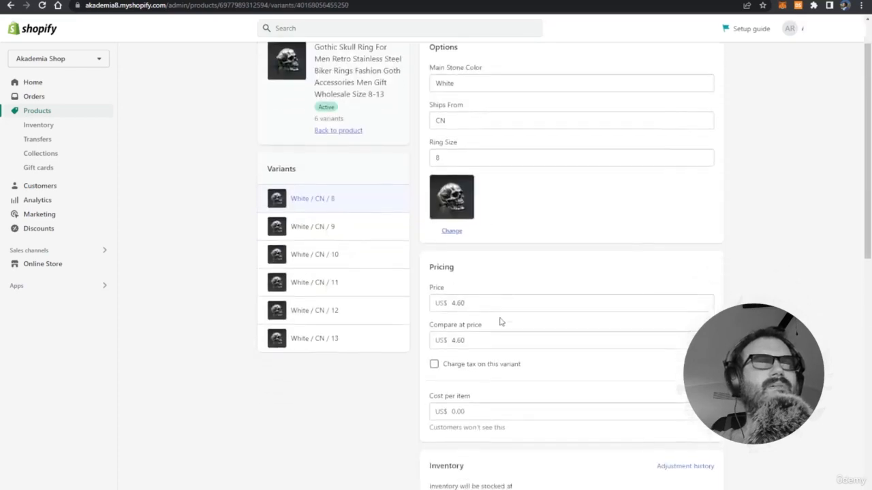
pyautogui.scroll(-4, 499, 321)
pyautogui.scroll(-1, 592, 320)
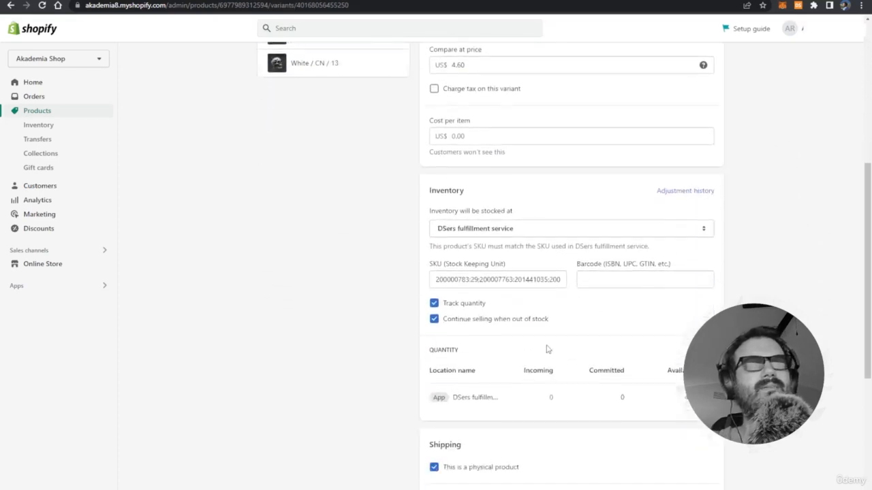
pyautogui.scroll(-3, 547, 350)
pyautogui.click(482, 382)
pyautogui.moveTo(480, 383); pyautogui.dragTo(345, 384)
pyautogui.write('1')
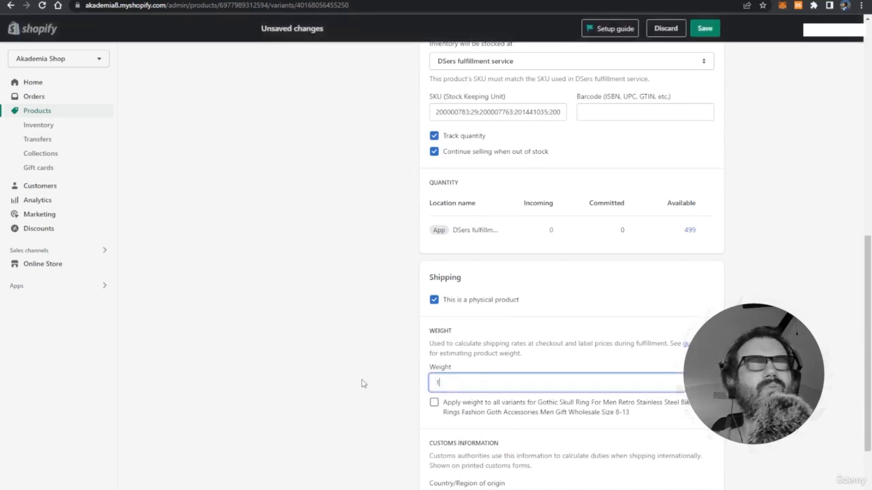
pyautogui.scroll(3, 362, 368)
pyautogui.click(705, 30)
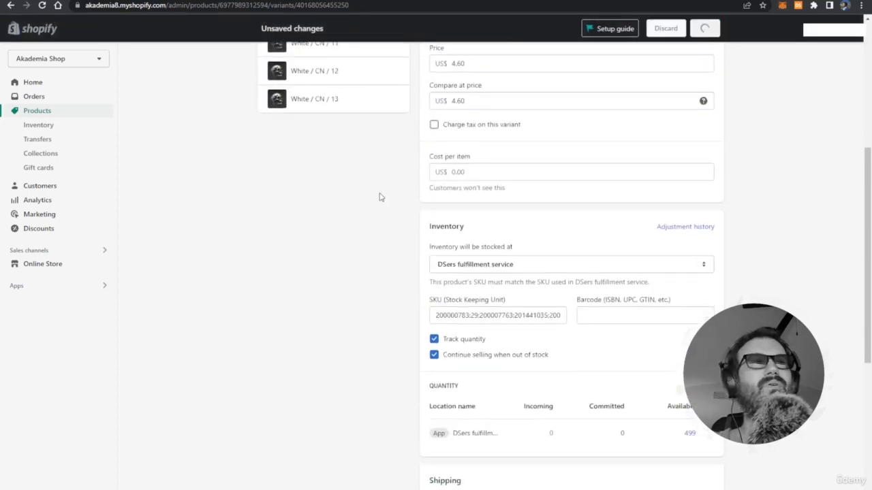
# - Open the White / CN / 9 variant, set its shipping weight to 1 kg and save it
pyautogui.scroll(3, 379, 191)
pyautogui.click(370, 135)
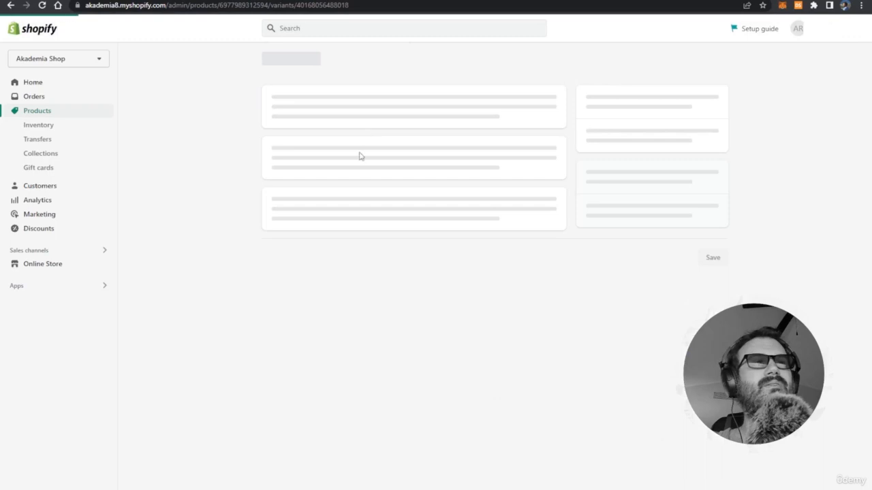
pyautogui.scroll(-10, 252, 292)
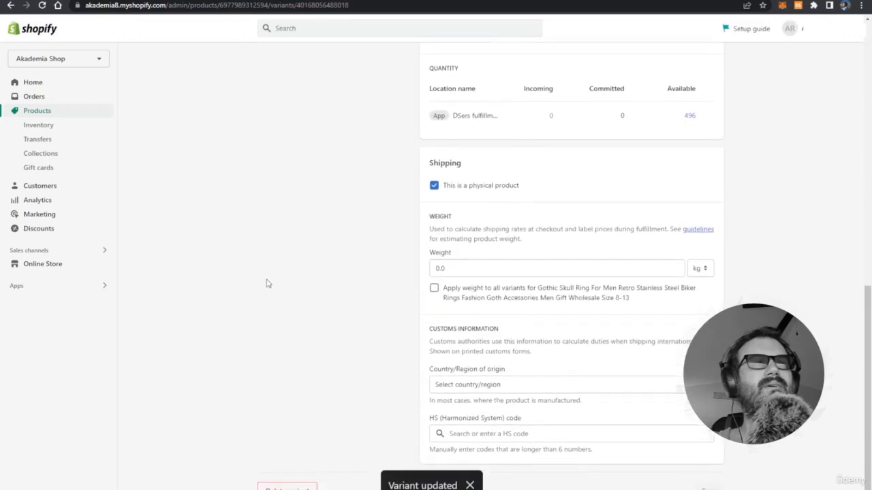
pyautogui.click(477, 270)
pyautogui.write('1')
pyautogui.click(709, 28)
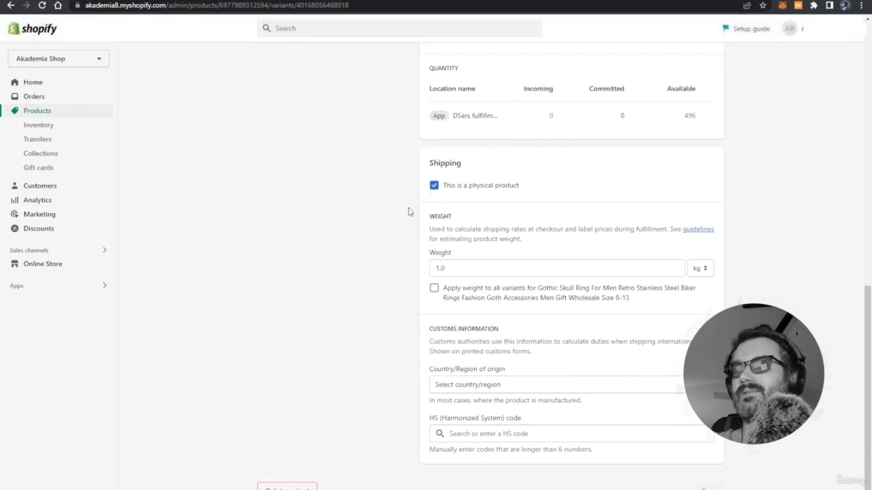
# - Open the White / CN / 10 variant, set its shipping weight to 1 kg and save it
pyautogui.scroll(10, 358, 251)
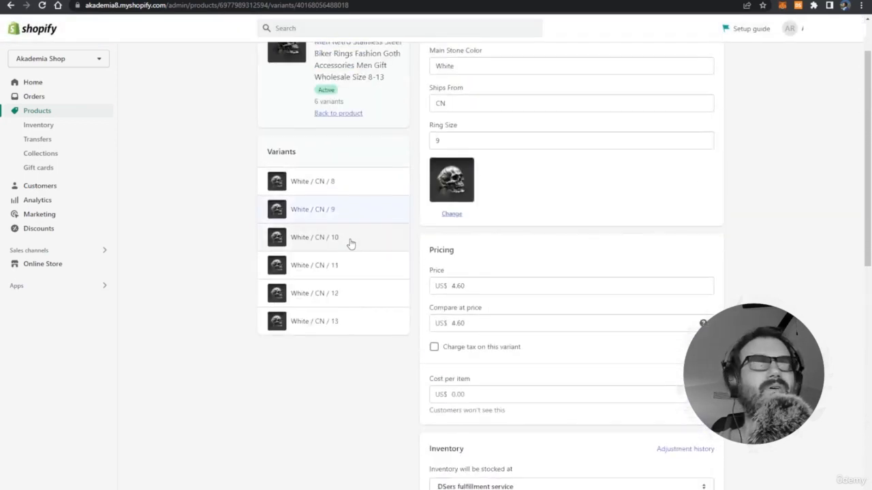
pyautogui.click(350, 238)
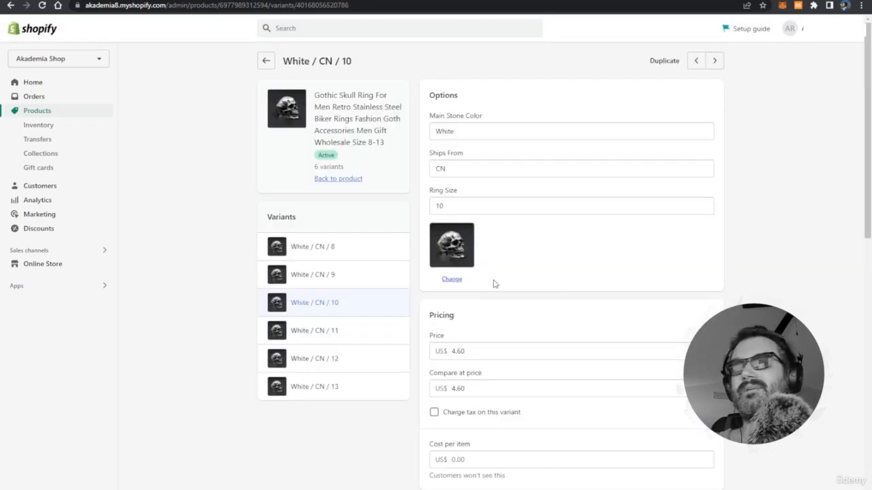
pyautogui.scroll(-9, 372, 361)
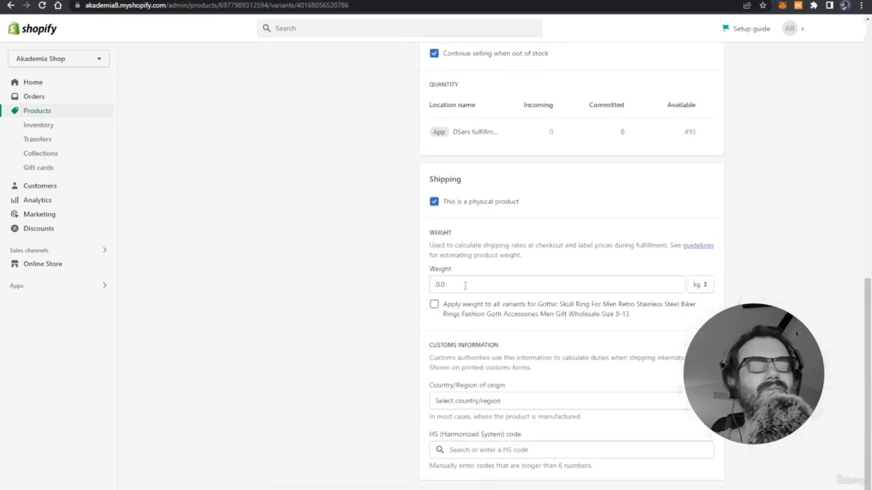
pyautogui.tripleClick(465, 286)
pyautogui.write('1')
pyautogui.click(346, 286)
pyautogui.scroll(3, 346, 286)
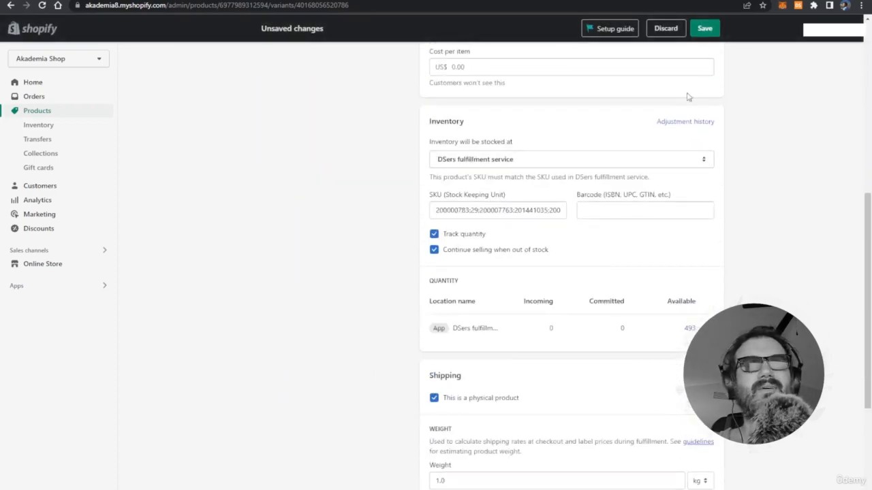
pyautogui.click(708, 35)
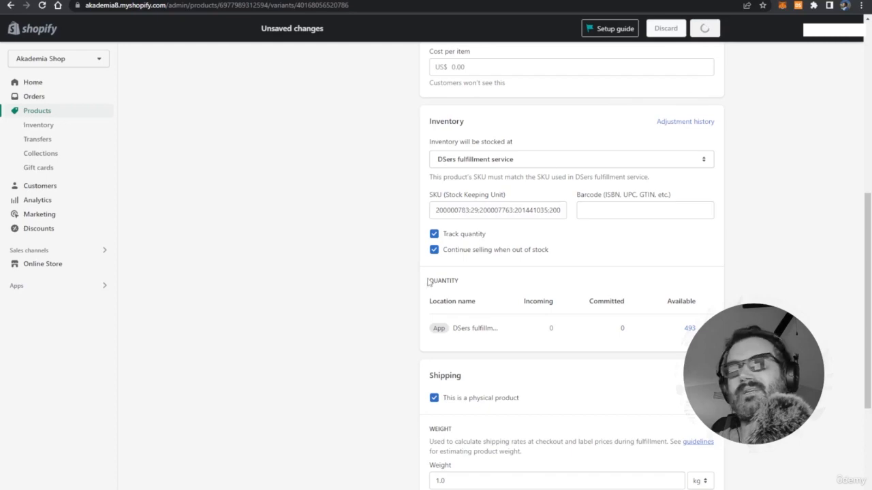
# - Open the variant following White / CN / 10, set its shipping weight to 1 kg and save it
pyautogui.scroll(5, 405, 296)
pyautogui.click(359, 235)
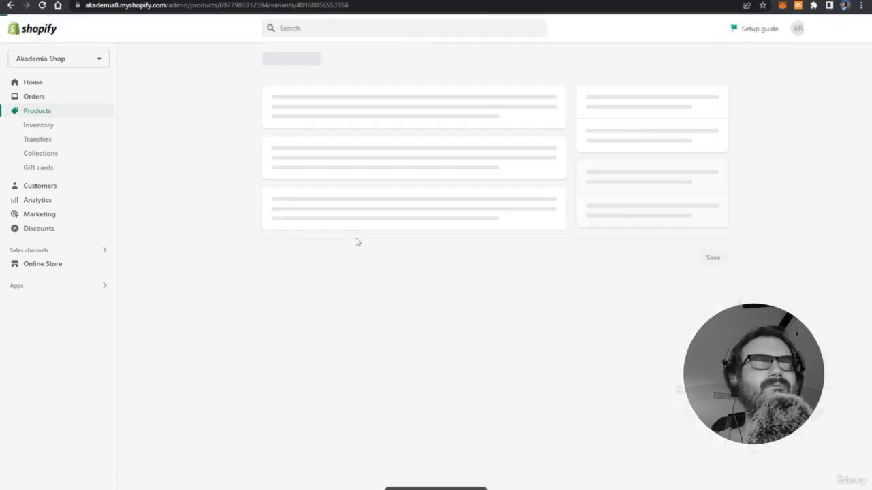
pyautogui.scroll(-9, 367, 314)
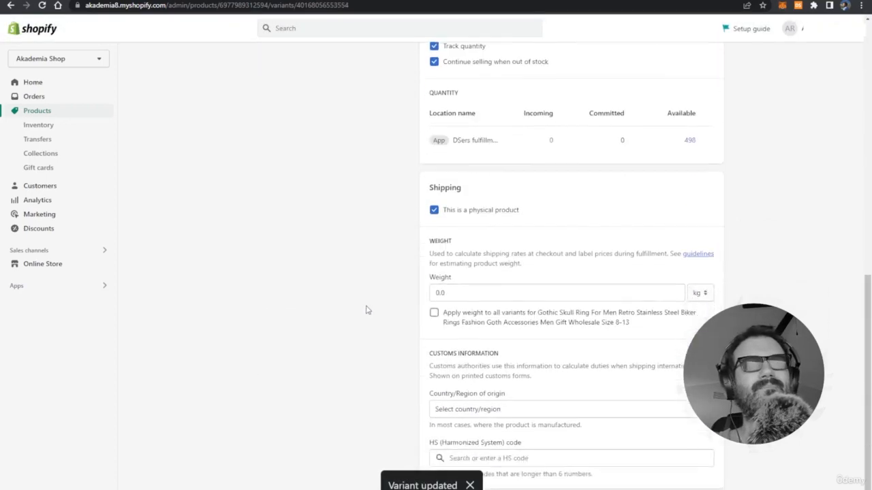
pyautogui.doubleClick(457, 265)
pyautogui.write('1')
pyautogui.click(700, 28)
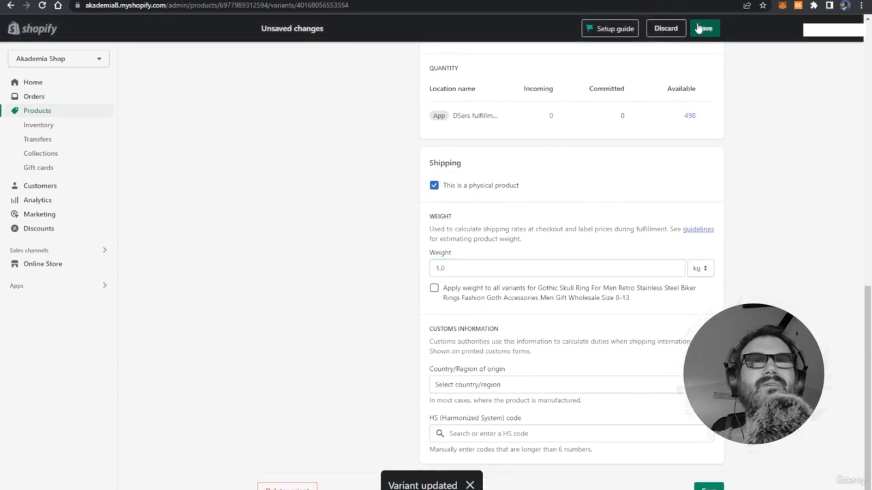
# - Open the next variant in the product's variant list and go to its shipping weight
pyautogui.scroll(2, 392, 260)
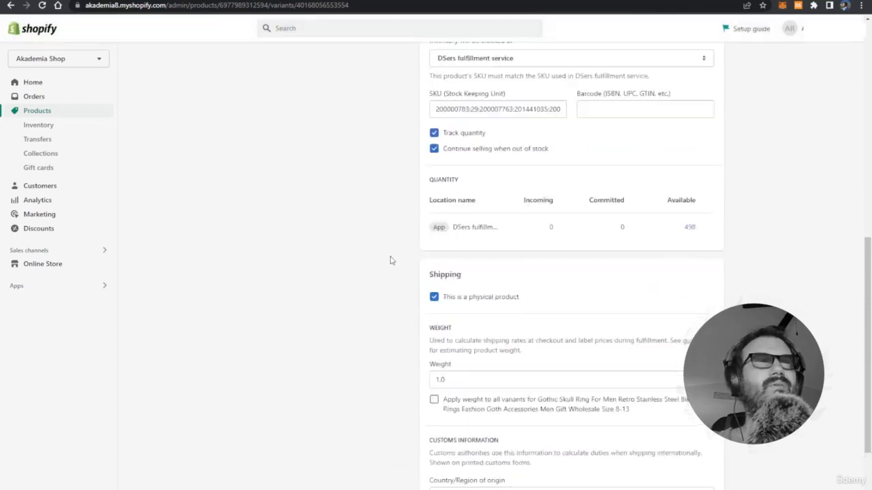
pyautogui.scroll(5, 391, 260)
pyautogui.click(363, 172)
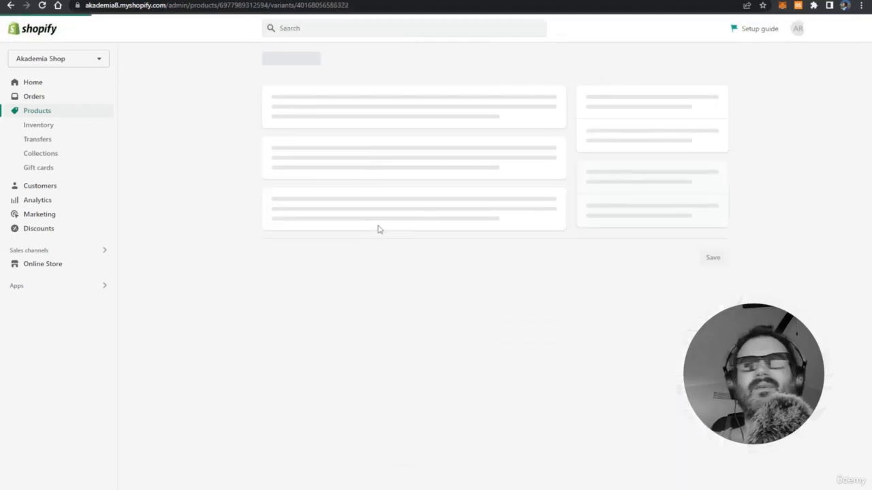
pyautogui.scroll(-10, 409, 225)
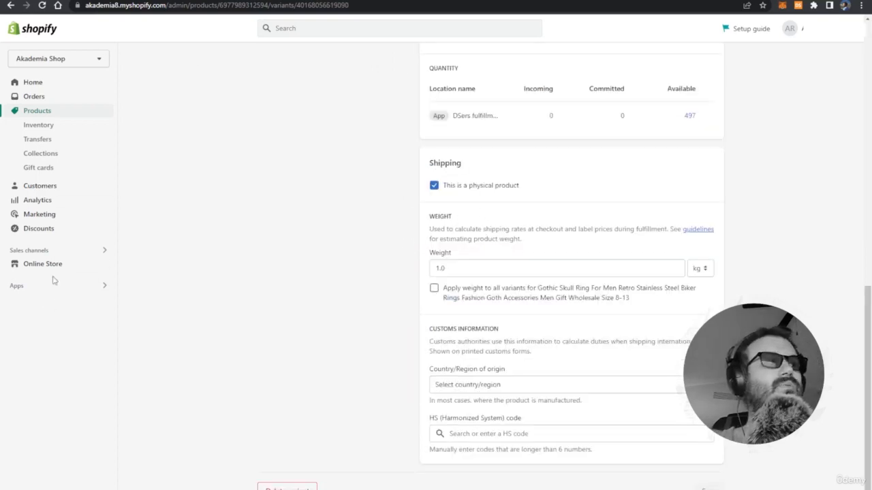
# - Open the store's shipping and delivery settings and manage the General shipping rates for all products
pyautogui.click(50, 453)
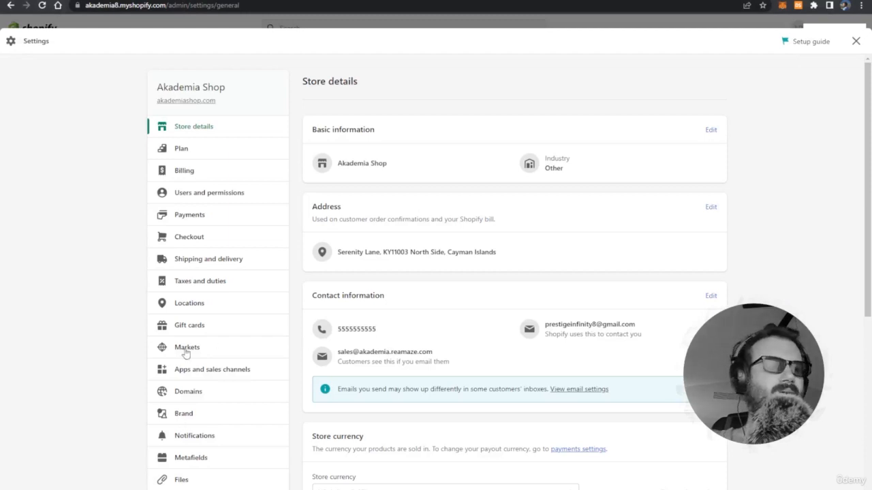
pyautogui.scroll(-2, 197, 364)
pyautogui.scroll(1, 219, 169)
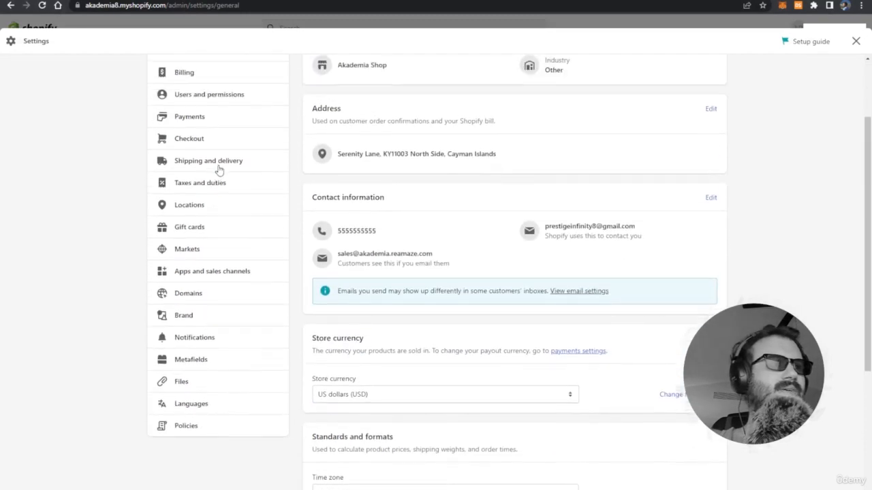
pyautogui.click(217, 164)
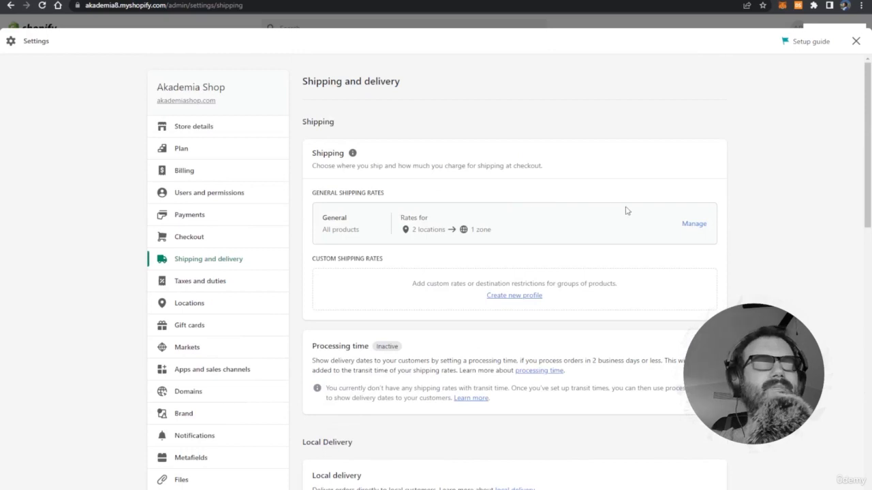
pyautogui.click(692, 225)
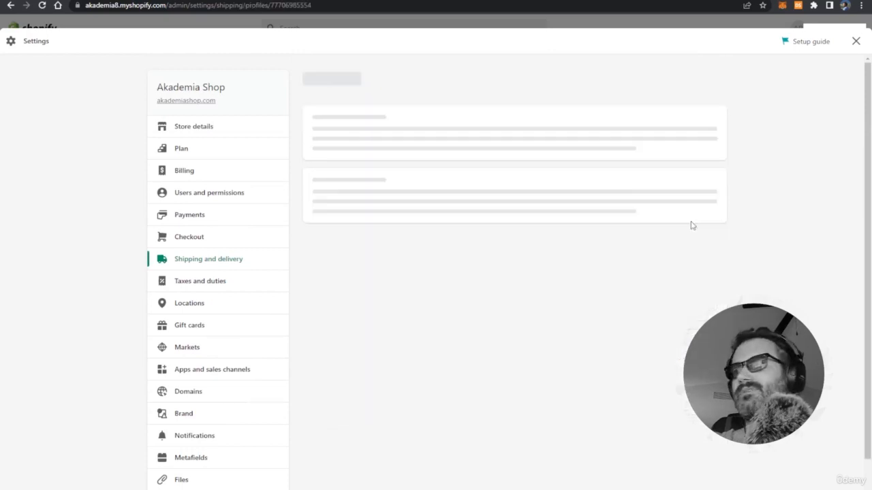
pyautogui.scroll(-1, 690, 228)
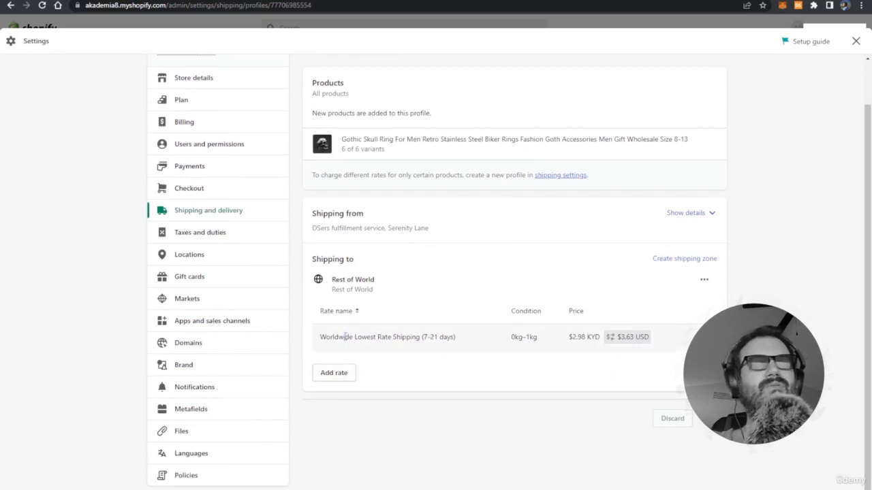
# - Start another Rest of World rate, reusing the name "Worldwide Lowest Rate Shipping (7-21 days)", and set its price to US$ 5.95
pyautogui.tripleClick(346, 337)
pyautogui.hotkey('ctrl', 'c')
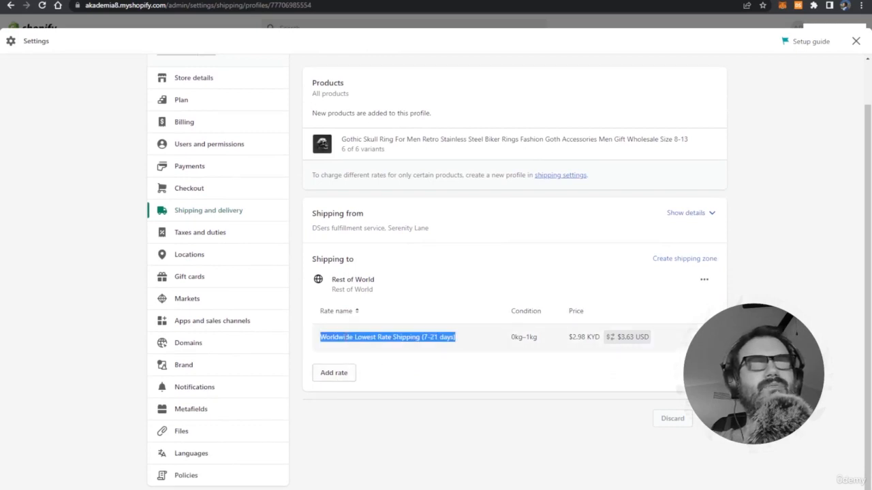
pyautogui.click(333, 373)
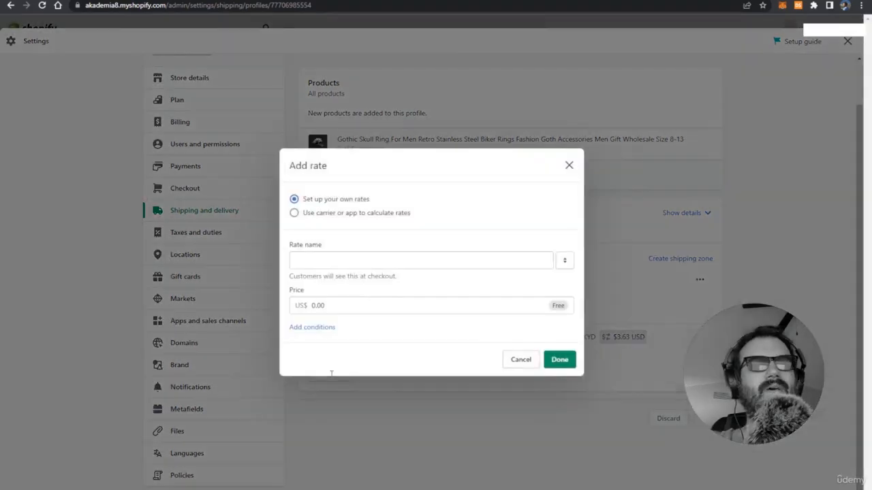
pyautogui.click(331, 260)
pyautogui.click(381, 280)
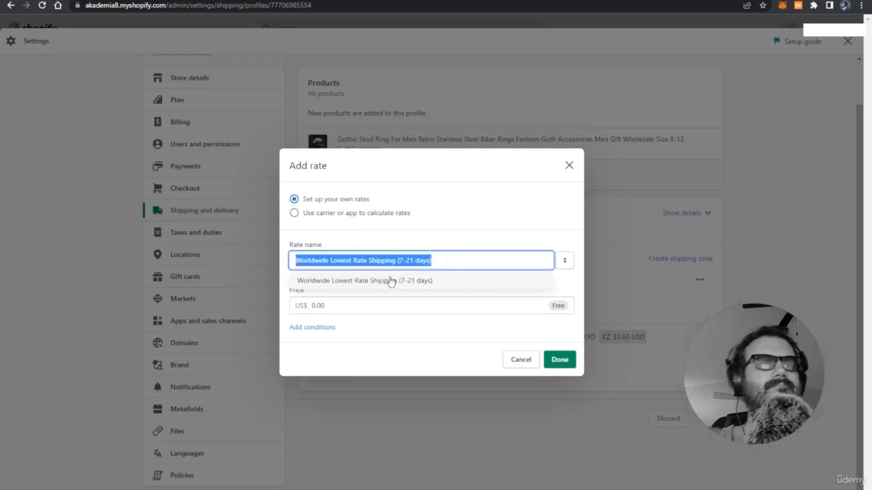
pyautogui.click(359, 312)
pyautogui.doubleClick(359, 313)
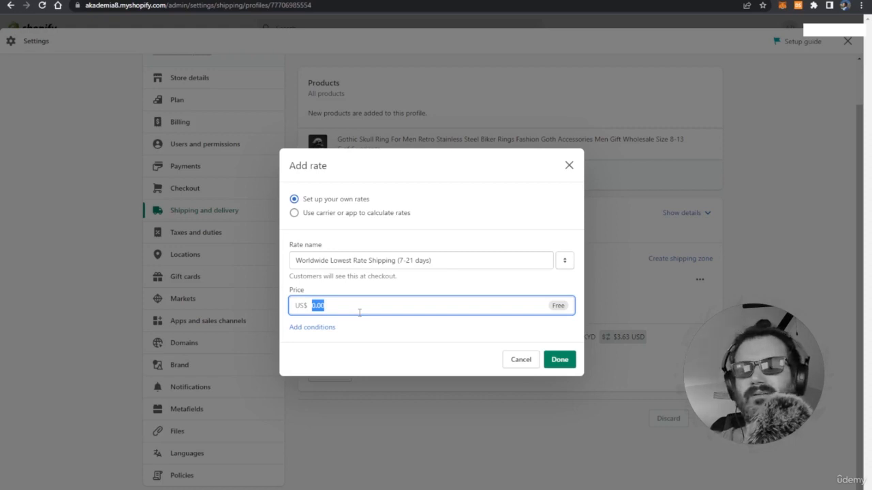
pyautogui.write('5.9')
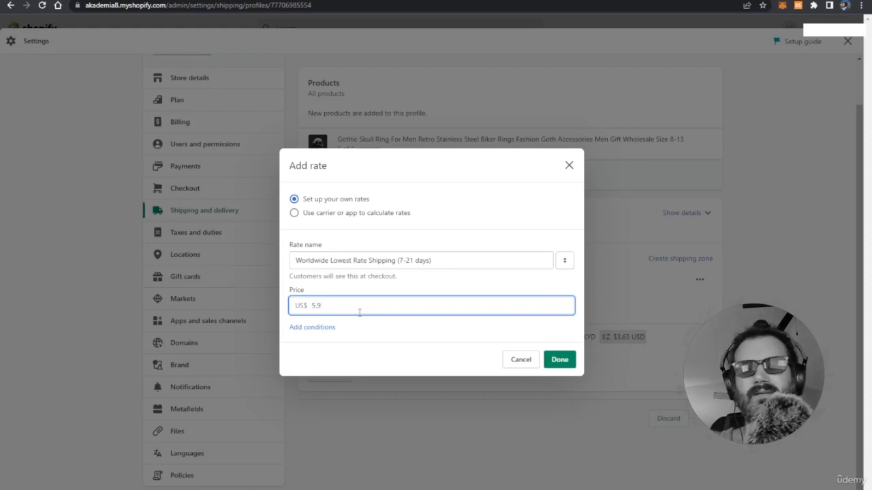
pyautogui.write('5')
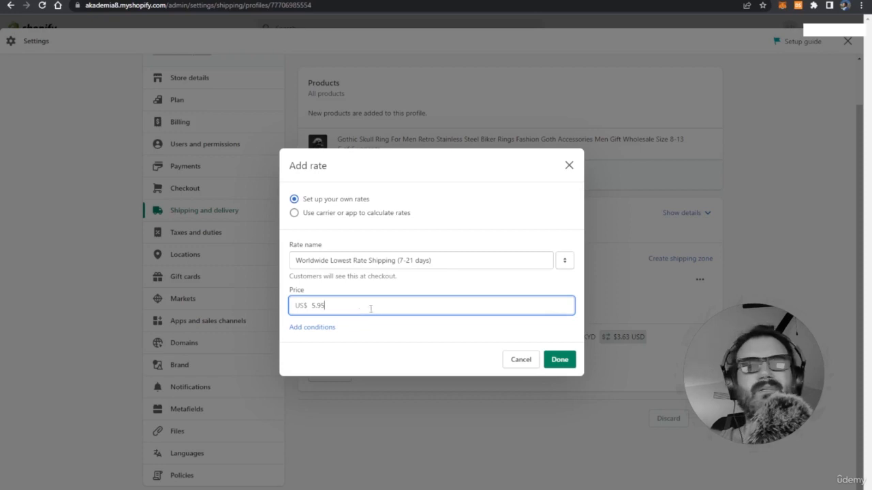
# - Add an item-weight condition to the US$ 5.95 rate with a minimum of 1.1 kg and a maximum of 2 kg
pyautogui.click(319, 328)
pyautogui.click(315, 355)
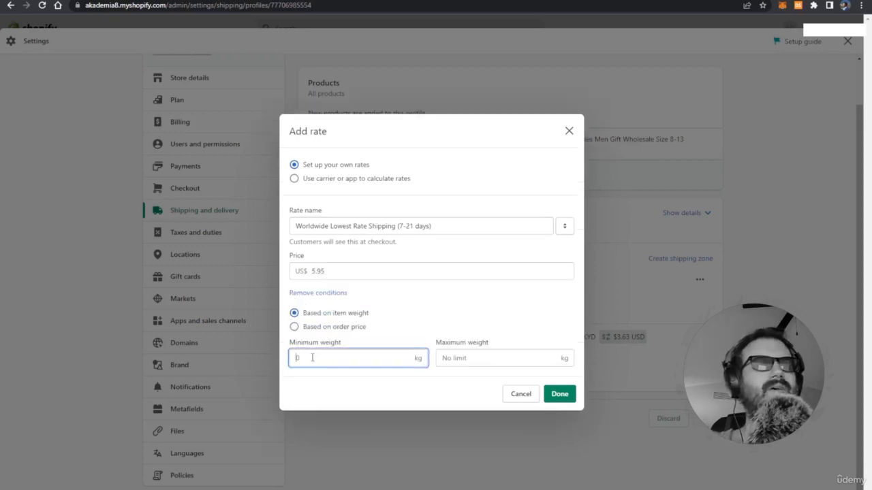
pyautogui.write('1')
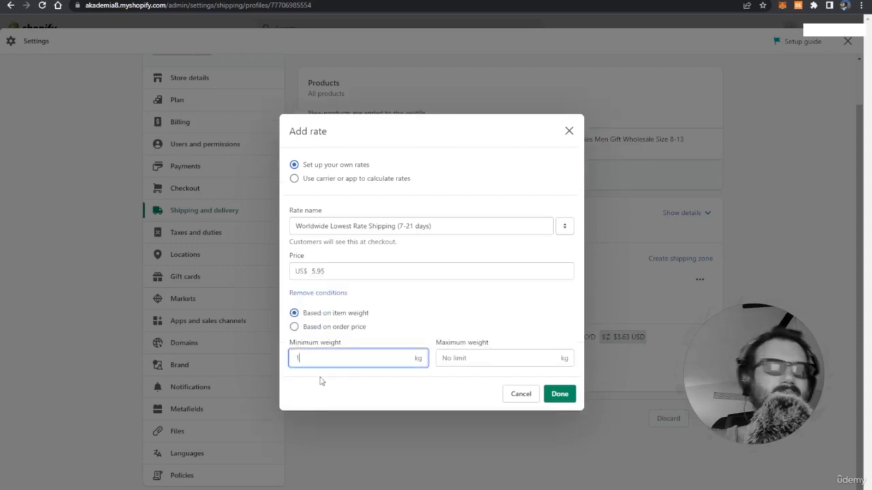
pyautogui.write('0')
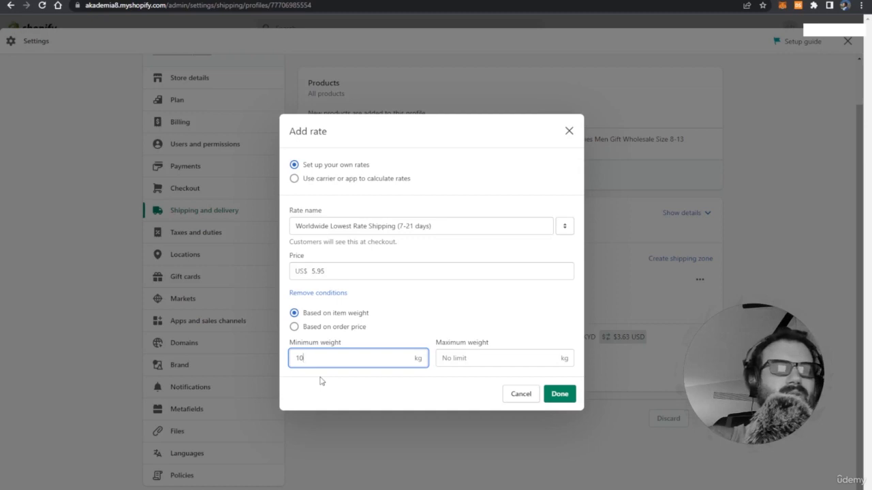
pyautogui.press('BackSpace')
pyautogui.write('.01')
pyautogui.press('BackSpace')
pyautogui.press('BackSpace')
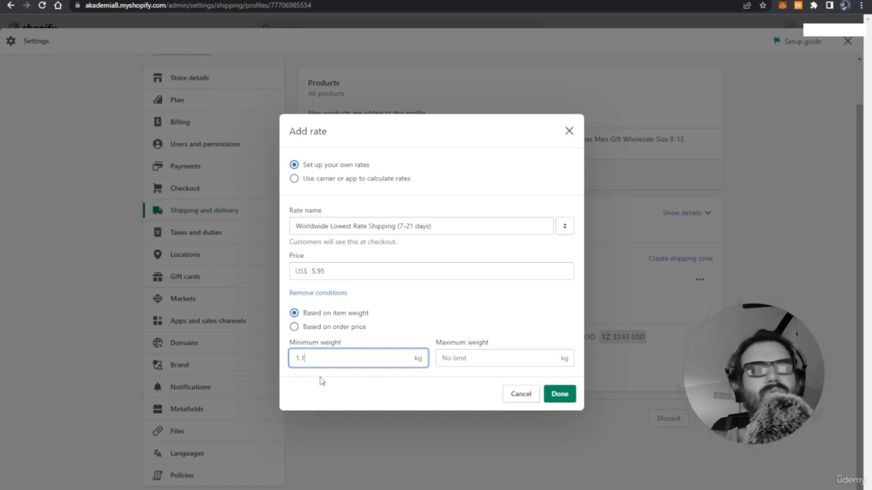
pyautogui.write('01')
pyautogui.press('BackSpace')
pyautogui.press('BackSpace')
pyautogui.write('1')
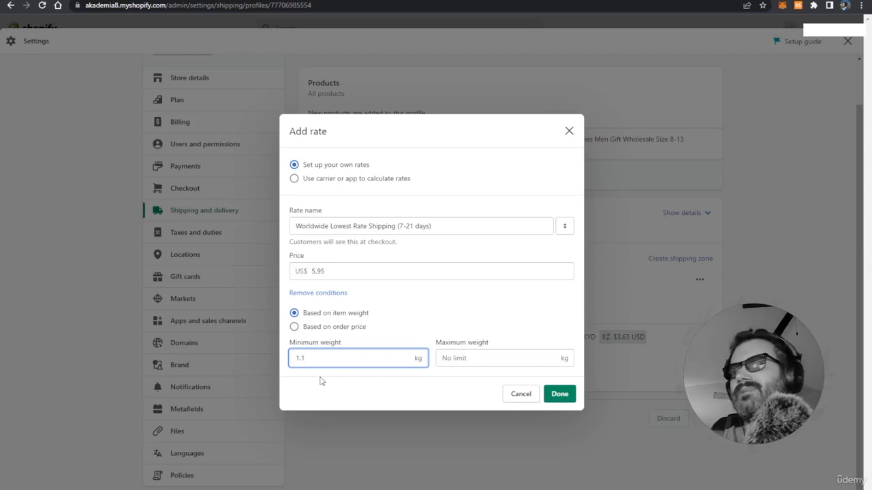
pyautogui.press('Tab')
pyautogui.write('2')
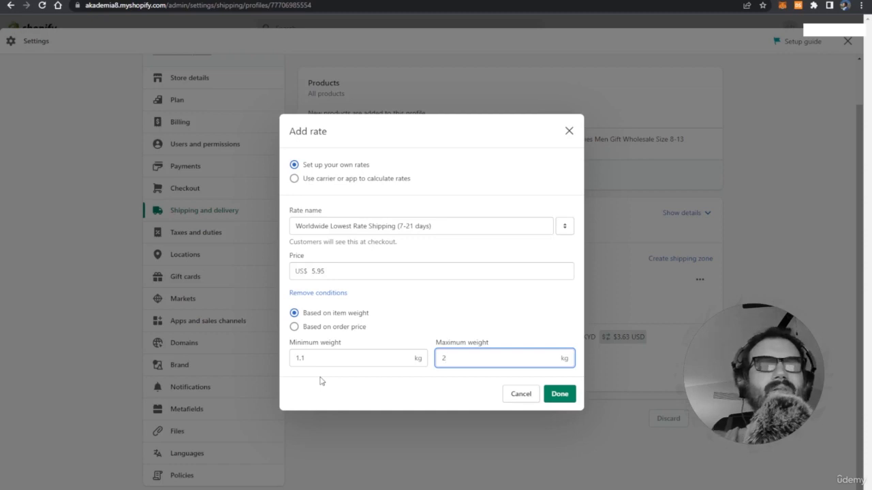
# - Re-enter the minimum weight as 1.1 kg and add the finished rate to the Rest of World zone
pyautogui.click(339, 356)
pyautogui.press('BackSpace')
pyautogui.press('BackSpace')
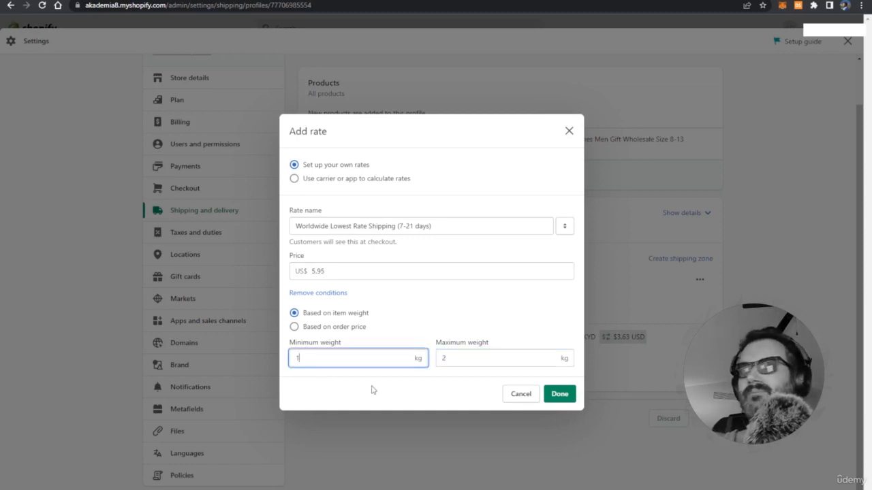
pyautogui.write('.2')
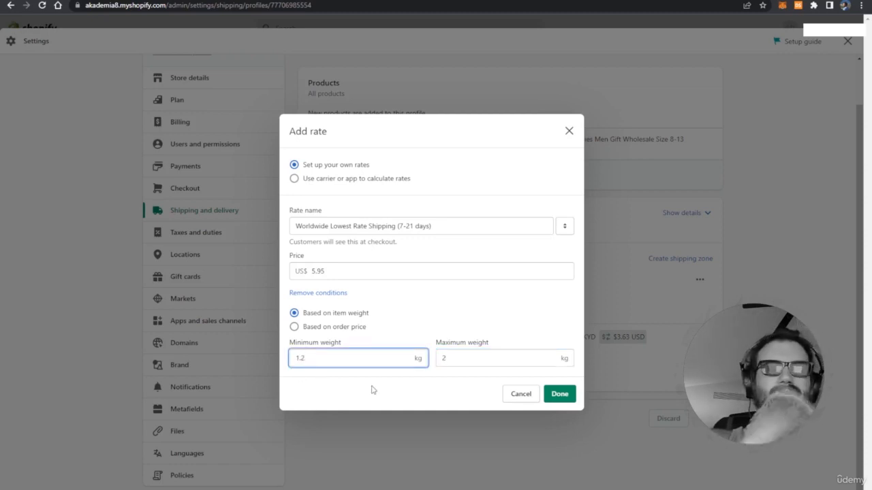
pyautogui.press('BackSpace')
pyautogui.write('1')
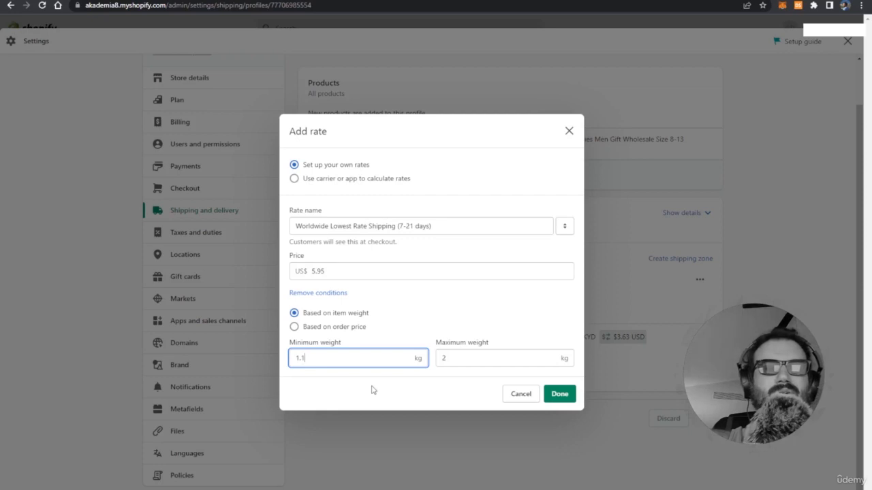
pyautogui.click(565, 396)
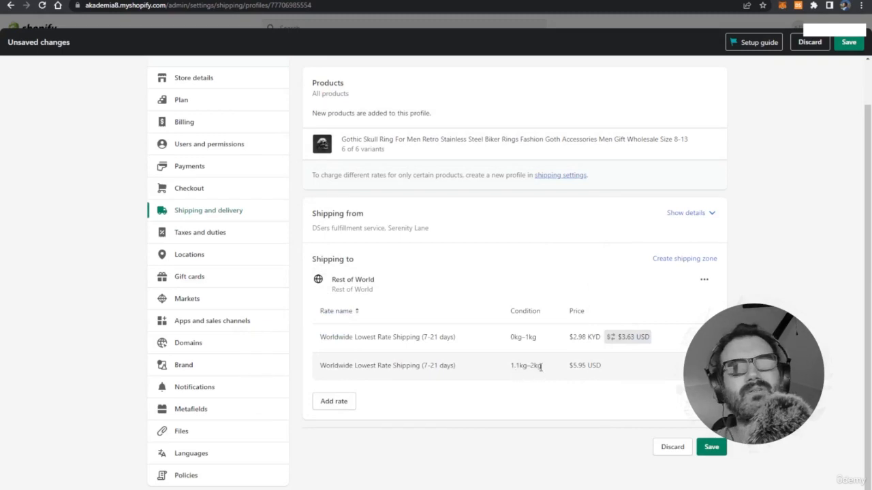
# - Start a third Rest of World rate named "Worldwide Lowest Rate Shipping (7-21 days)" with a price of US$ 8.97
pyautogui.click(329, 404)
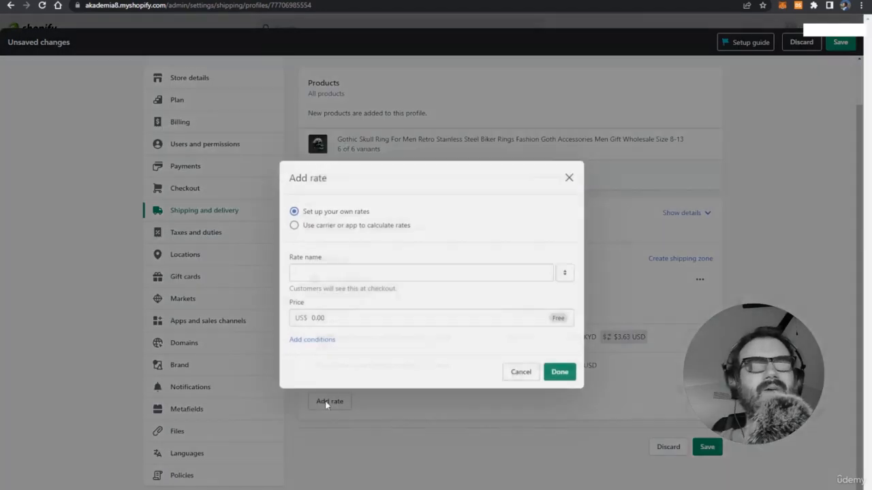
pyautogui.click(337, 261)
pyautogui.hotkey('ctrl', 'v')
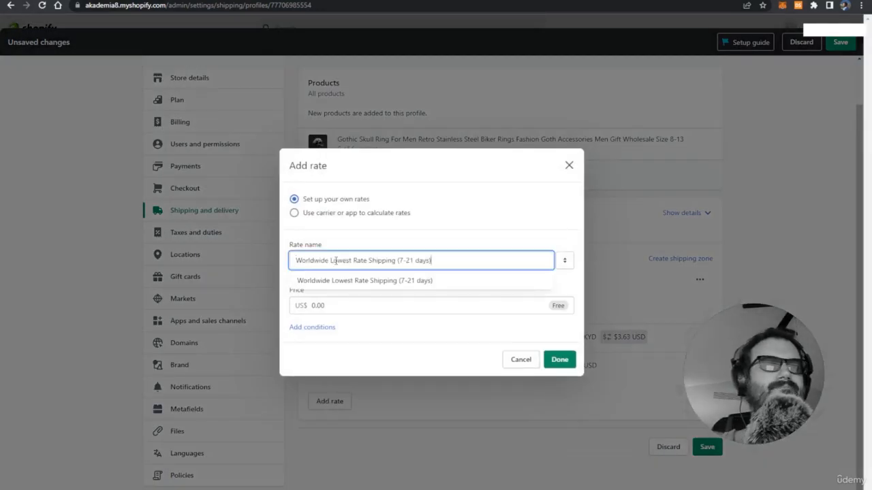
pyautogui.click(359, 303)
pyautogui.hotkey('ctrl', 'a')
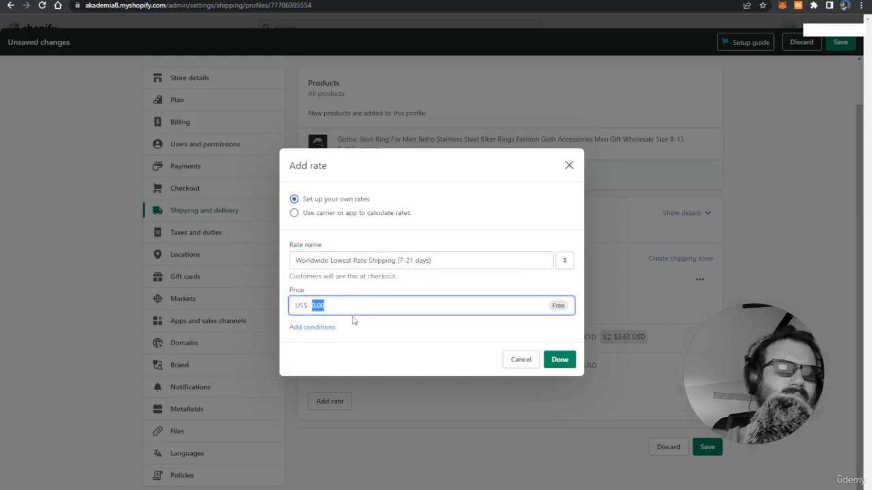
pyautogui.write('8')
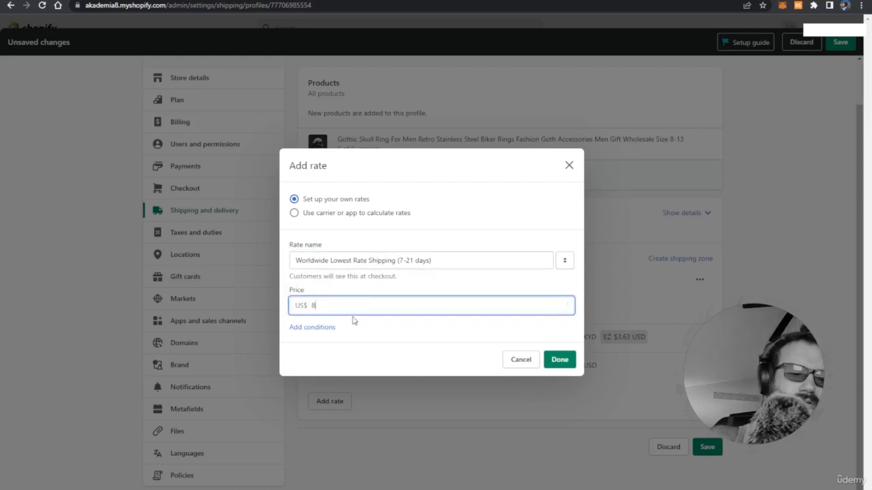
pyautogui.write('.9')
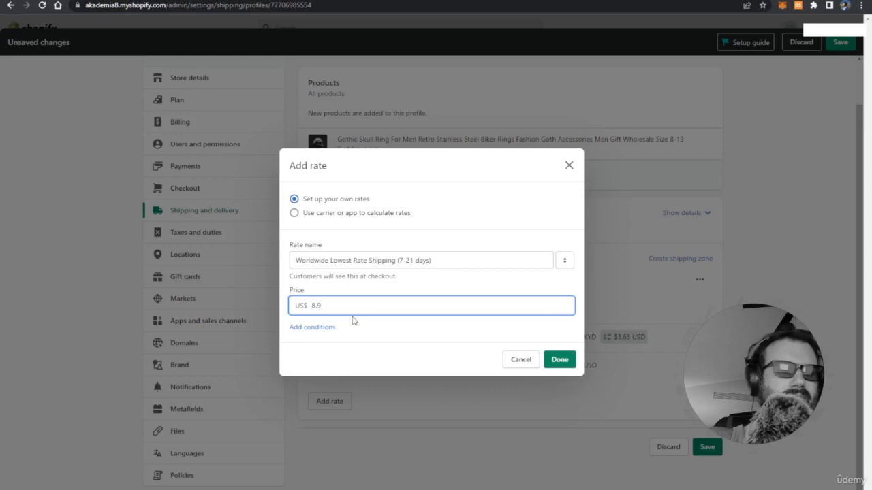
pyautogui.write('7')
# - Add an item-weight condition to the US$ 8.97 rate with a minimum of 2.1 kg and a maximum of 3 kg
pyautogui.click(315, 327)
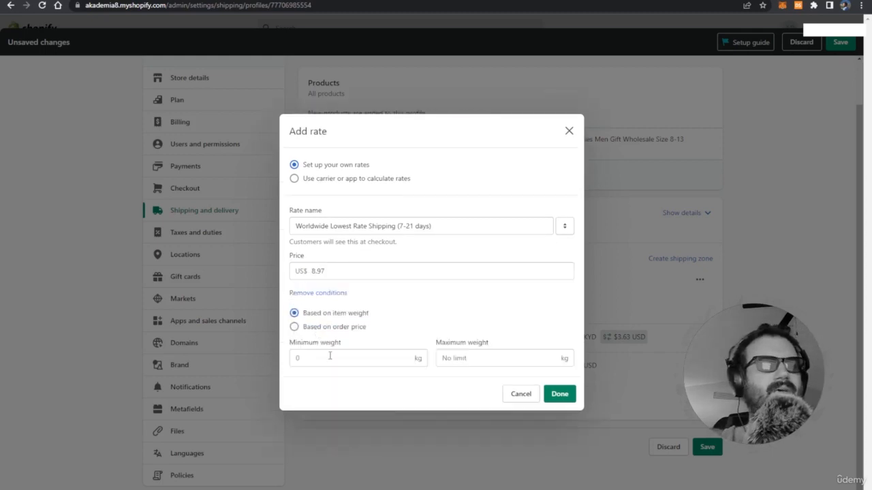
pyautogui.click(332, 356)
pyautogui.write('2.1')
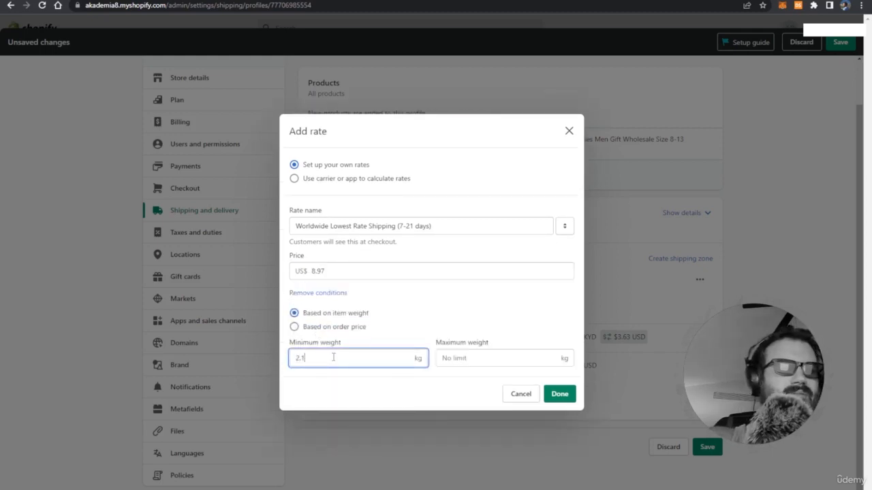
pyautogui.press('Tab')
pyautogui.write('3')
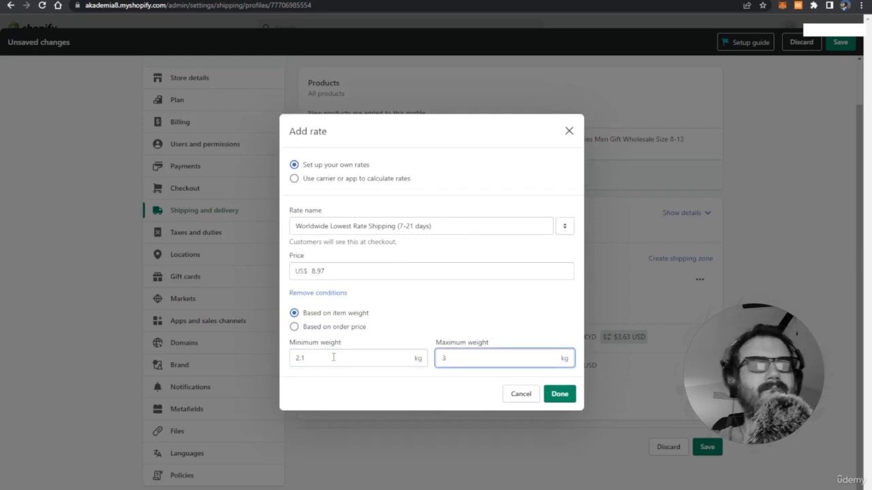
# - Finish the US$ 8.97 rate and start a Rest of World rate named "Worldwide Lowest Rate Shipping (7-21 days)" with a price of US$ 11.97
pyautogui.click(563, 395)
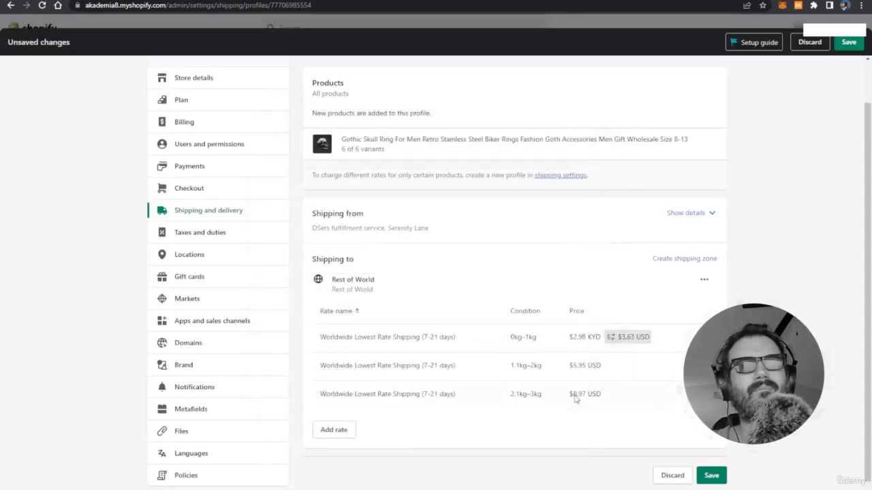
pyautogui.scroll(-1, 654, 407)
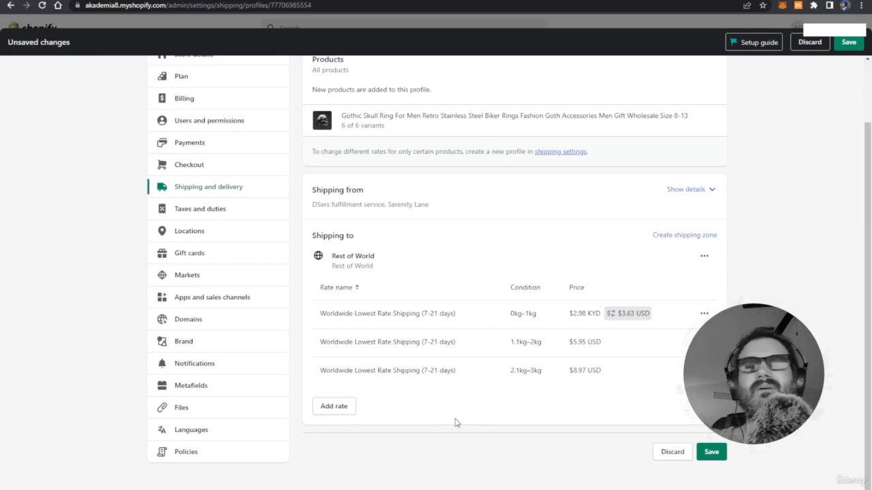
pyautogui.click(336, 407)
pyautogui.click(331, 260)
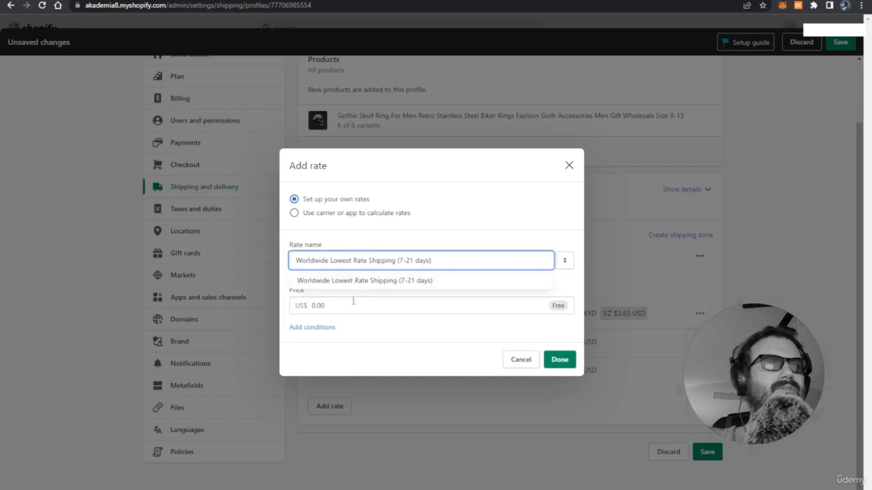
pyautogui.click(353, 304)
pyautogui.moveTo(347, 306); pyautogui.dragTo(279, 327)
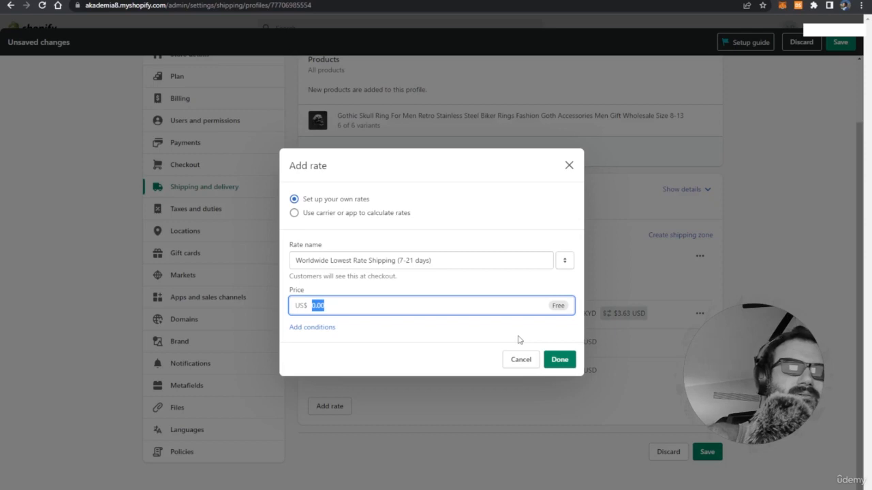
pyautogui.write('11.97')
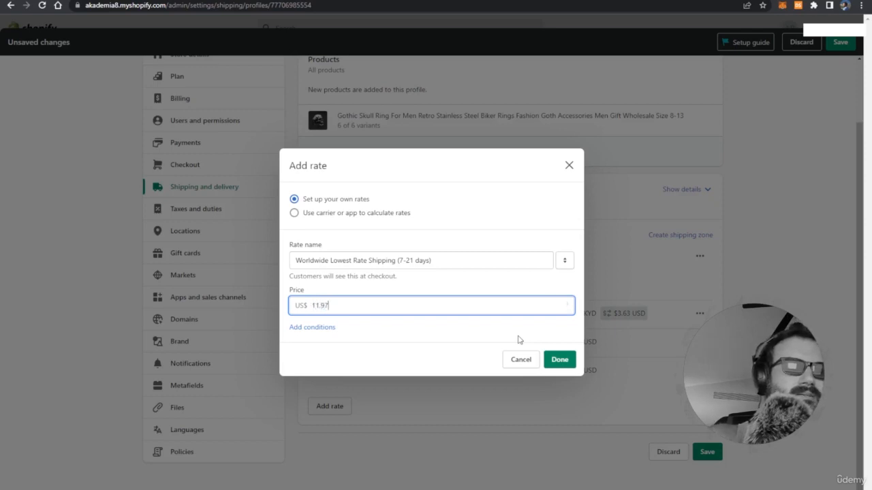
# - Add an item-weight condition of 3.1 kg minimum and 4 kg maximum to the US$ 11.97 rate and add the rate to the zone
pyautogui.click(320, 328)
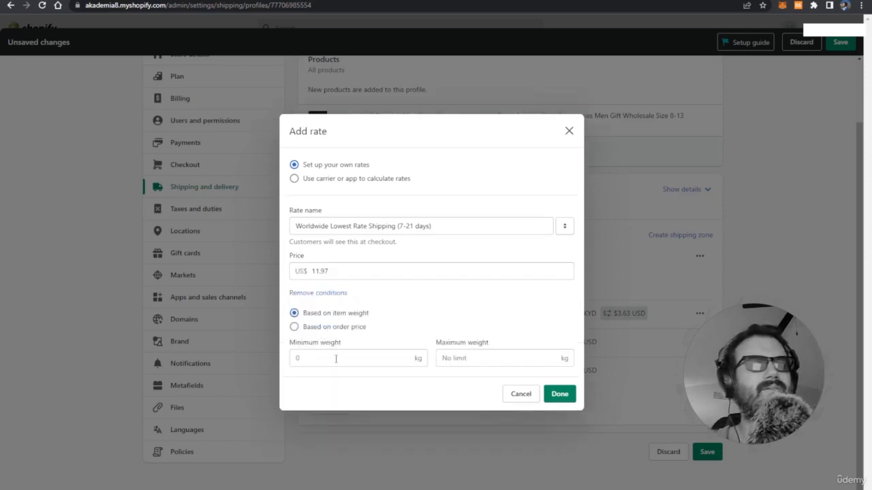
pyautogui.click(336, 359)
pyautogui.write('3.1')
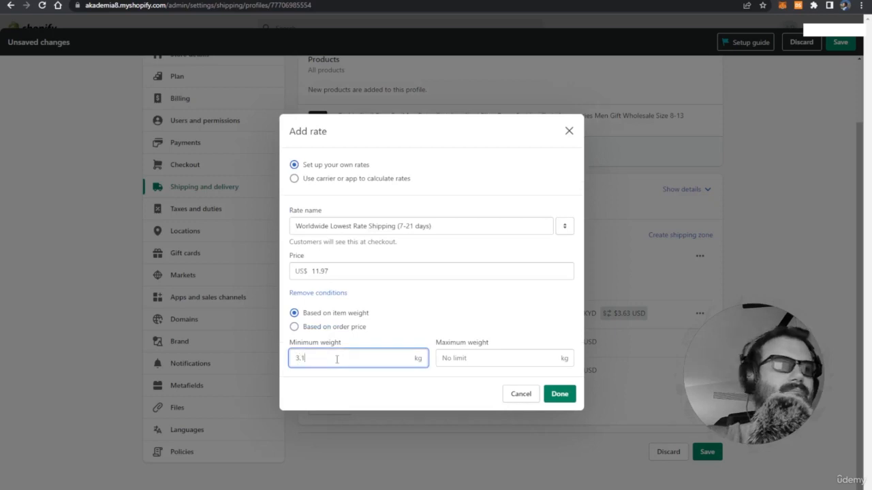
pyautogui.press('Tab')
pyautogui.write('4')
pyautogui.click(559, 394)
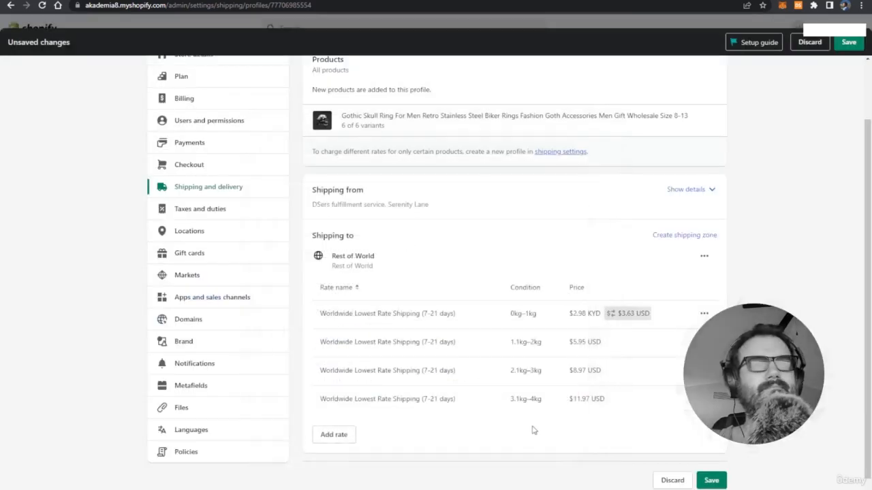
# - Start another Rest of World rate named "Free Shipping Over $75" and open its conditions
pyautogui.scroll(-1, 671, 400)
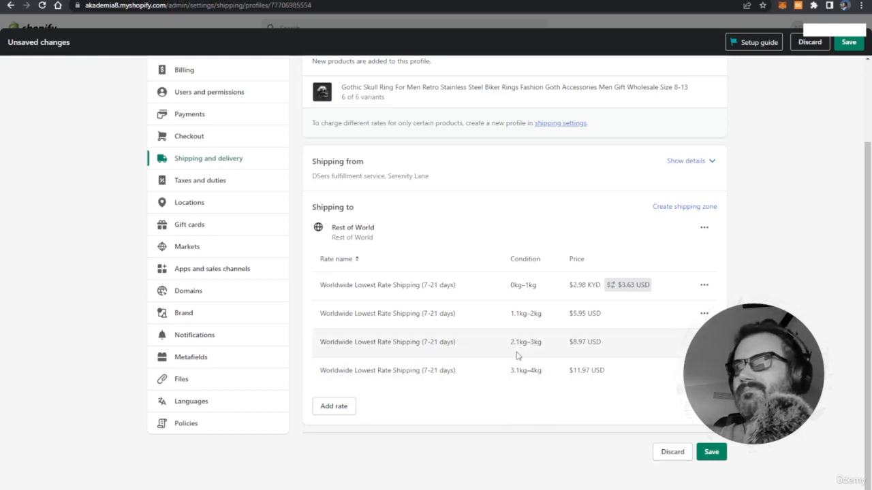
pyautogui.click(333, 407)
pyautogui.click(337, 263)
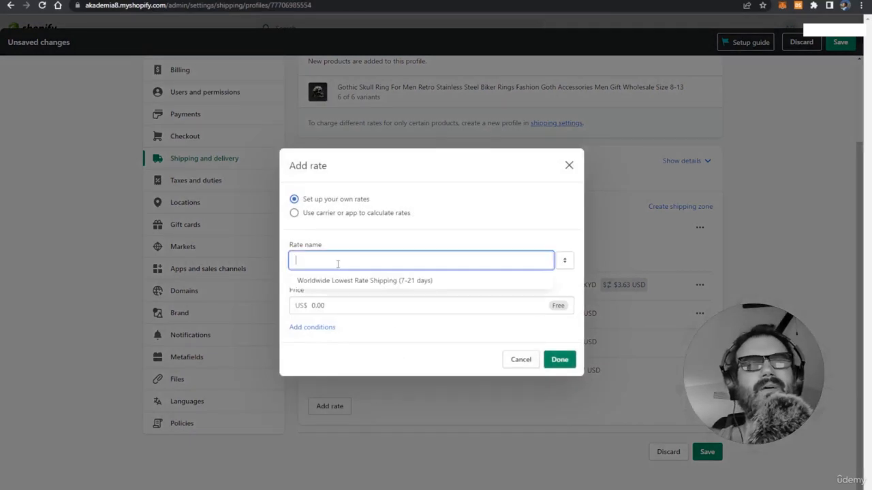
pyautogui.write('Free S')
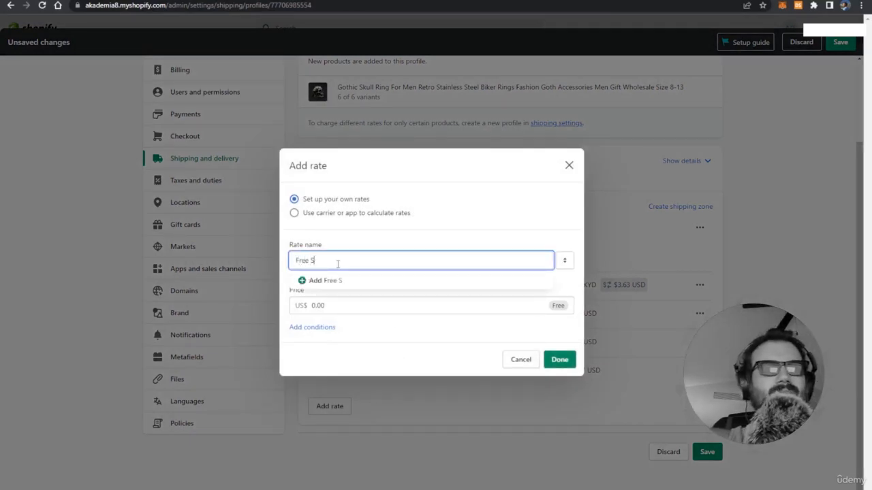
pyautogui.write('hipping')
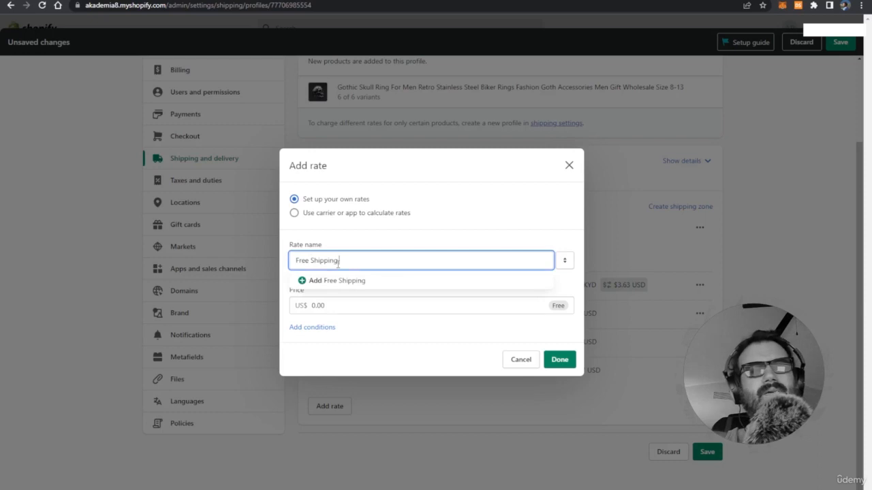
pyautogui.write(' Over $7')
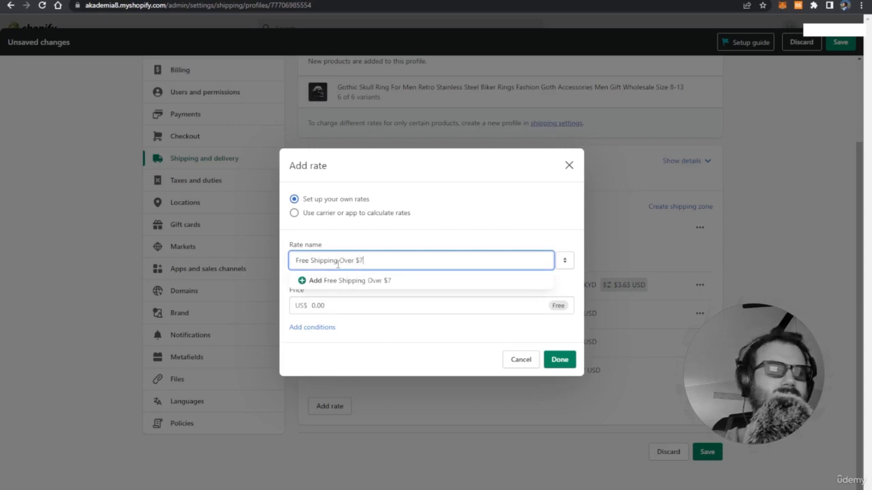
pyautogui.write('5')
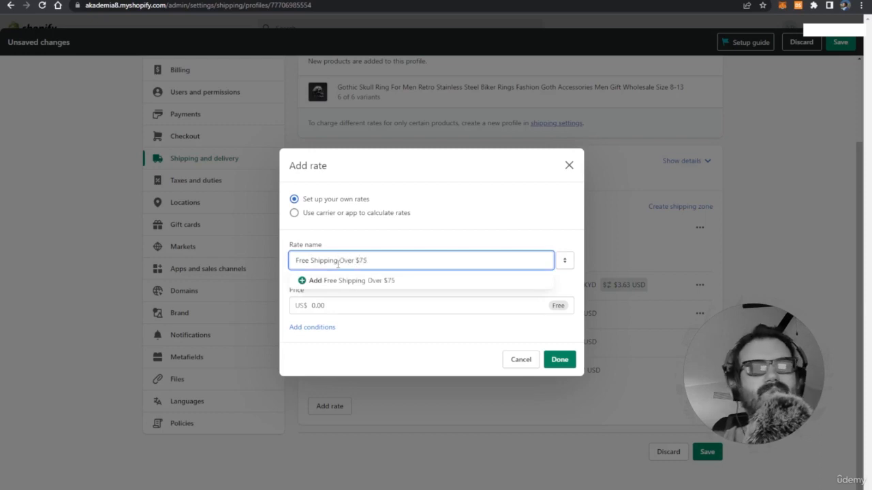
pyautogui.click(322, 328)
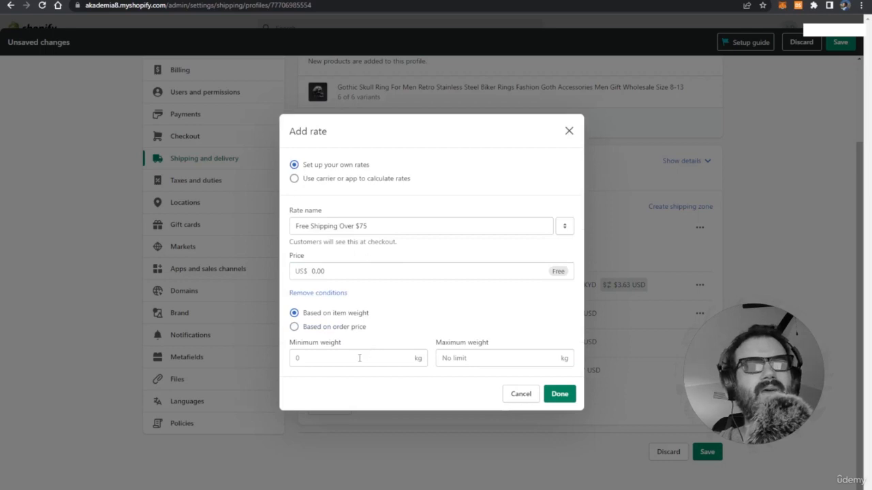